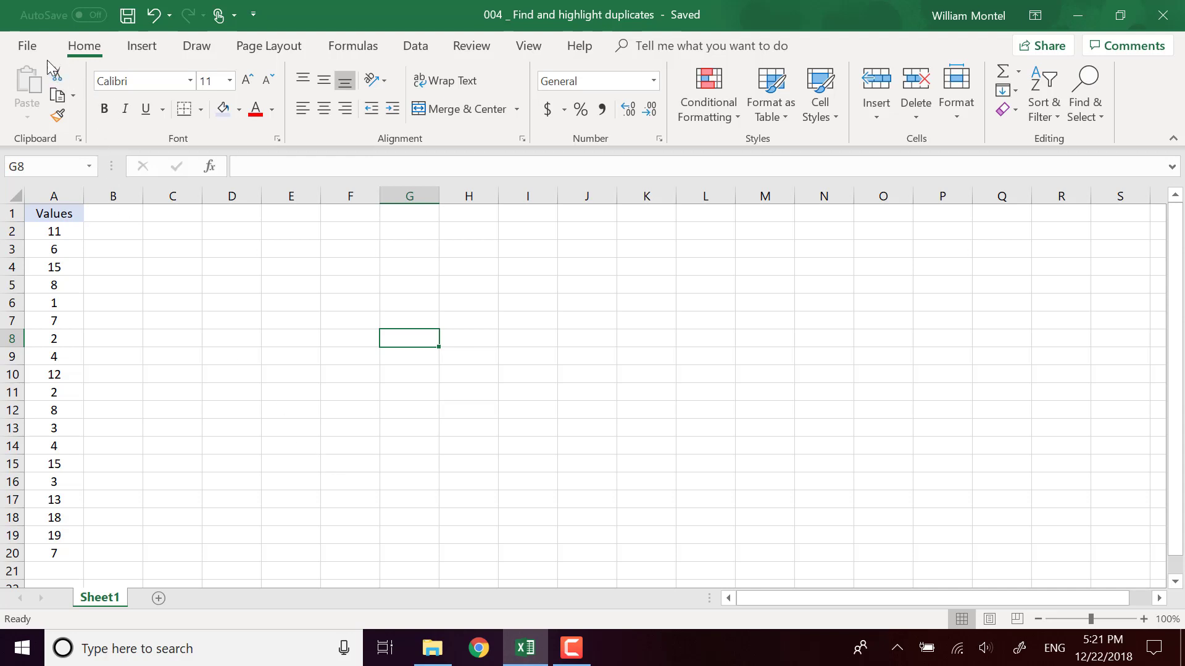
click(139, 50)
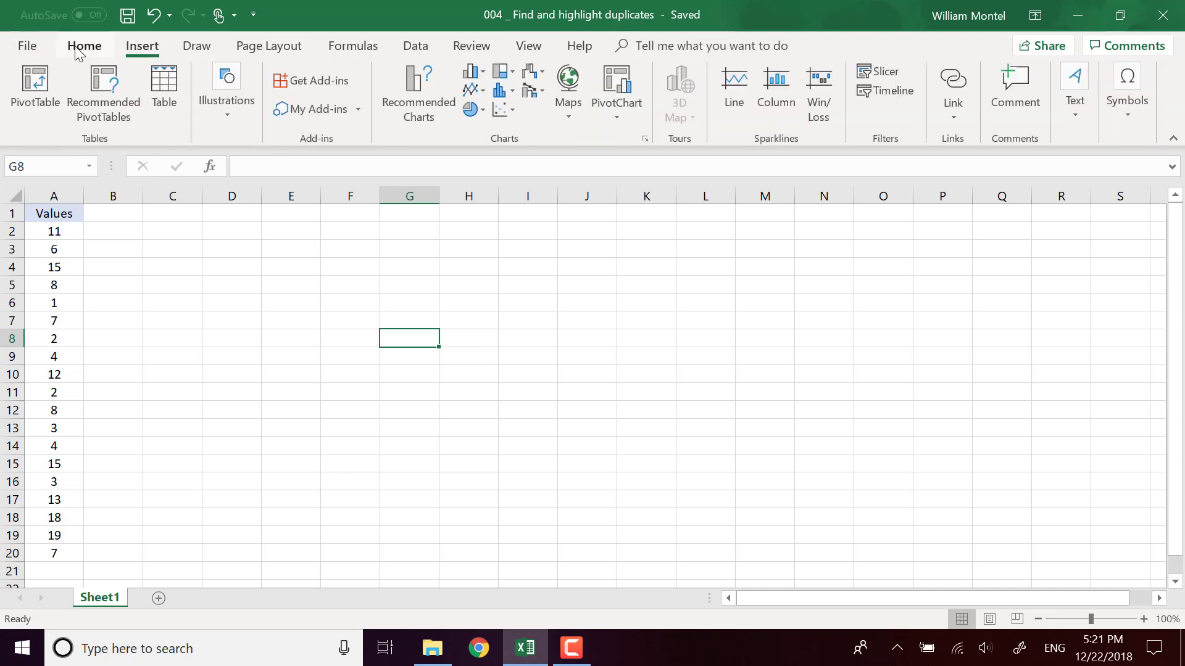
click(81, 48)
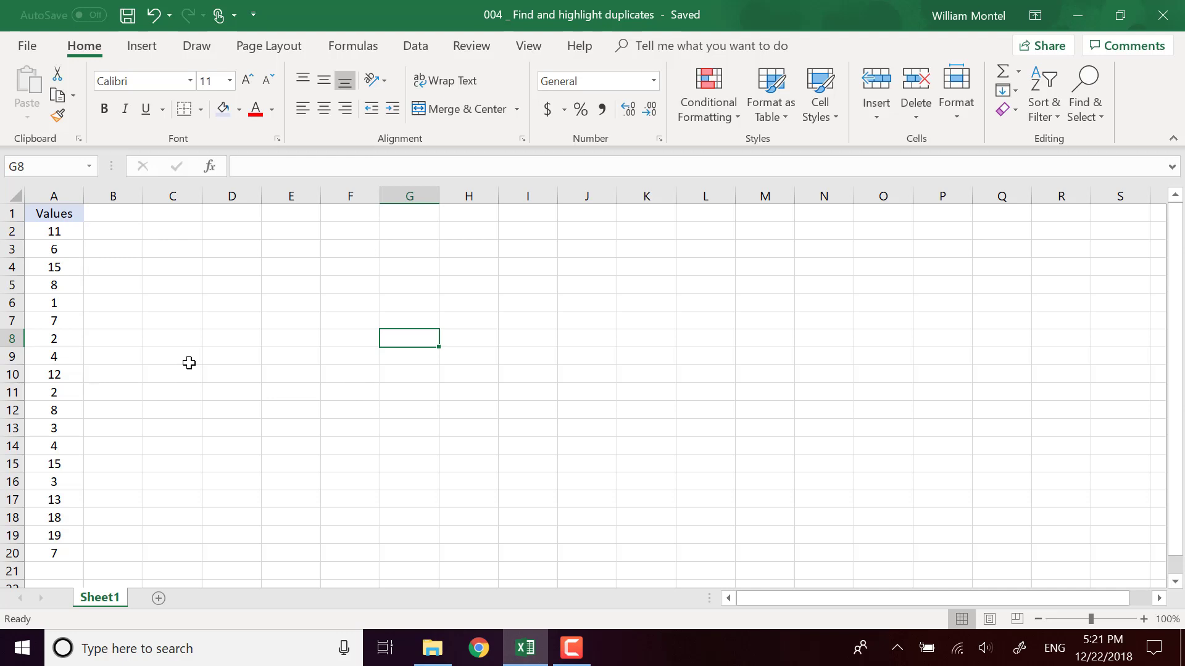
click(402, 404)
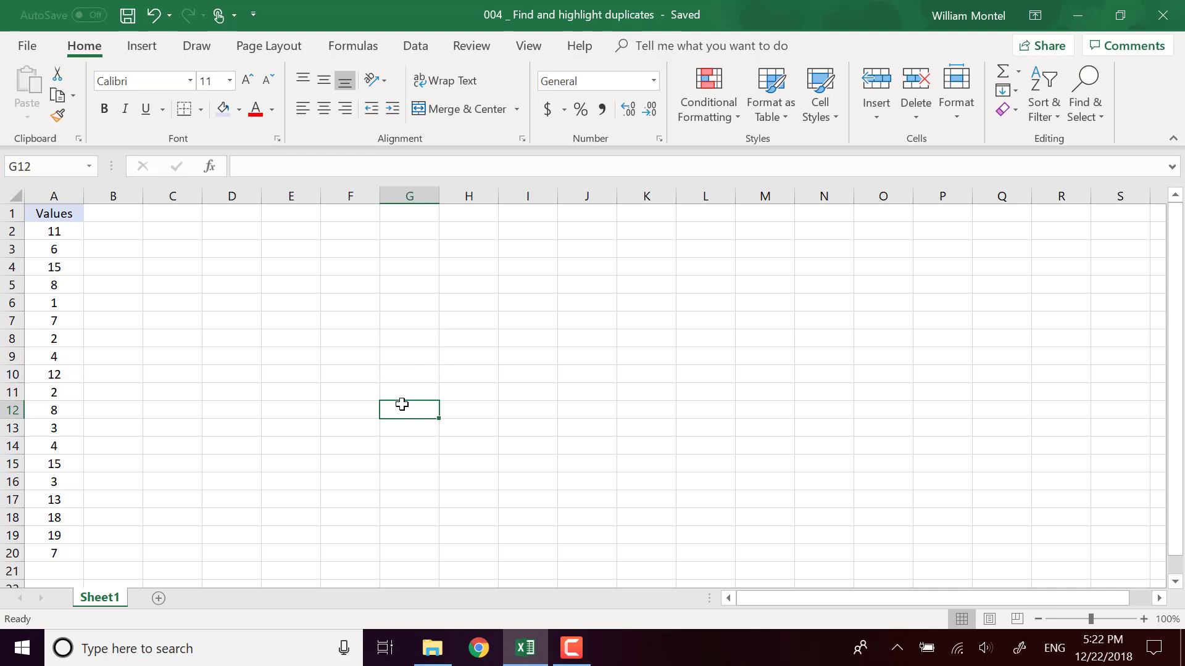
click(317, 438)
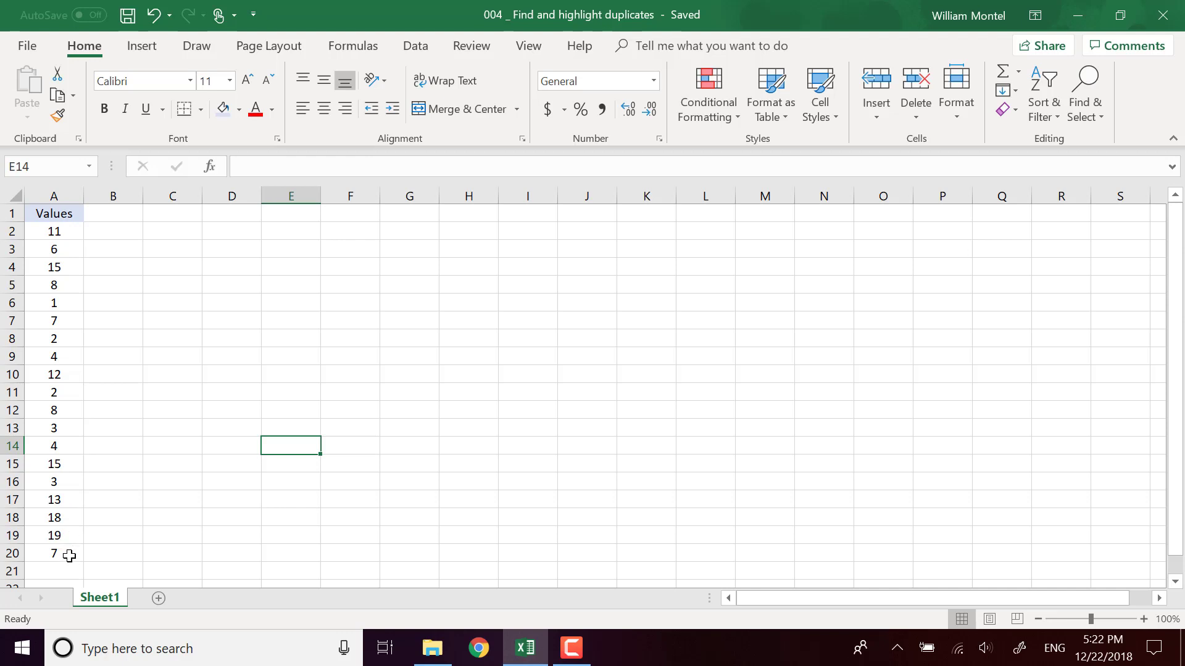
Step: Examine the Values list in A2:A20 for repeated numbers, comparing the cells that contain 15 and those that contain 7
drag(69, 554, 58, 236)
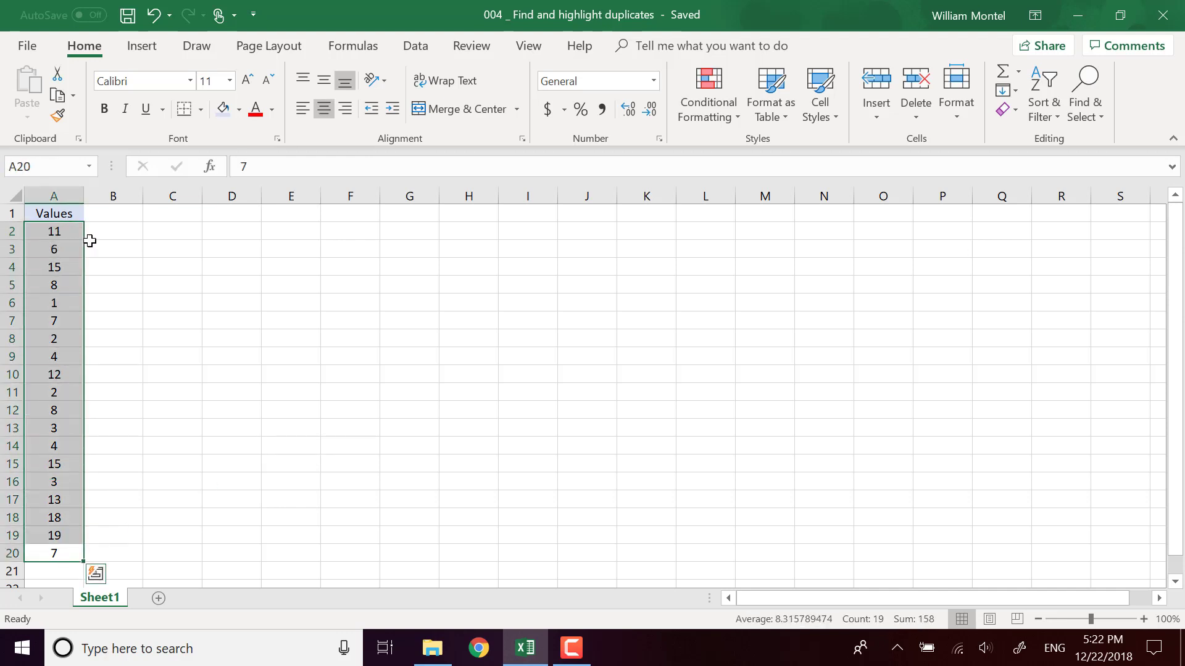
click(156, 301)
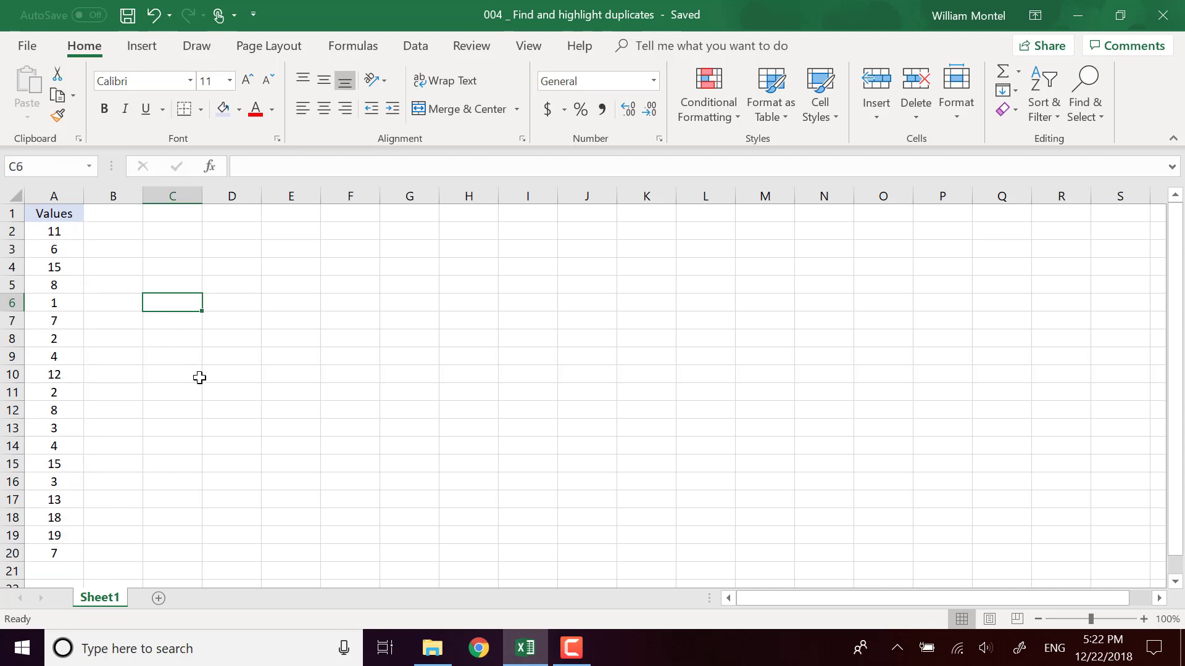
click(72, 463)
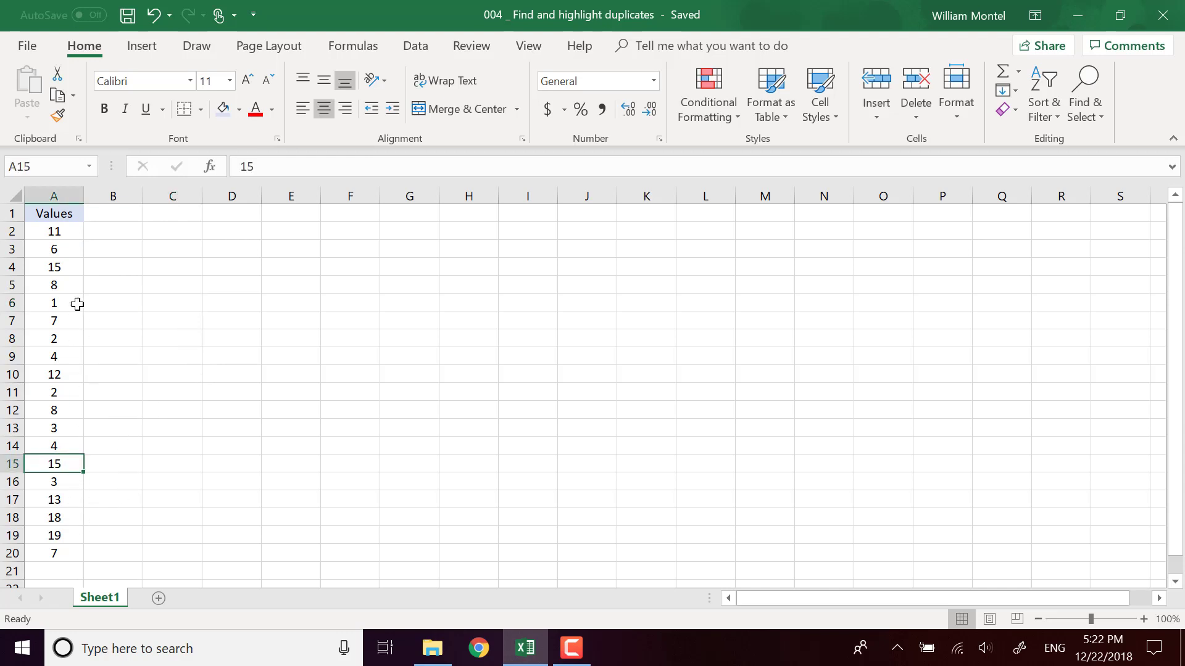
click(71, 267)
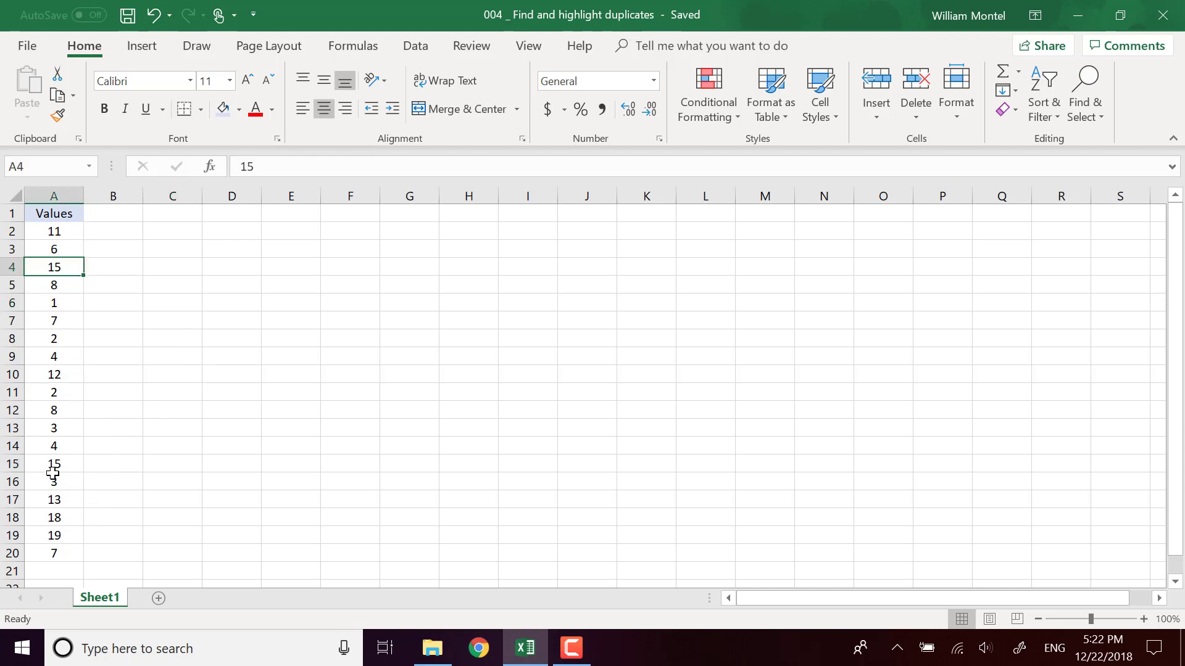
click(62, 321)
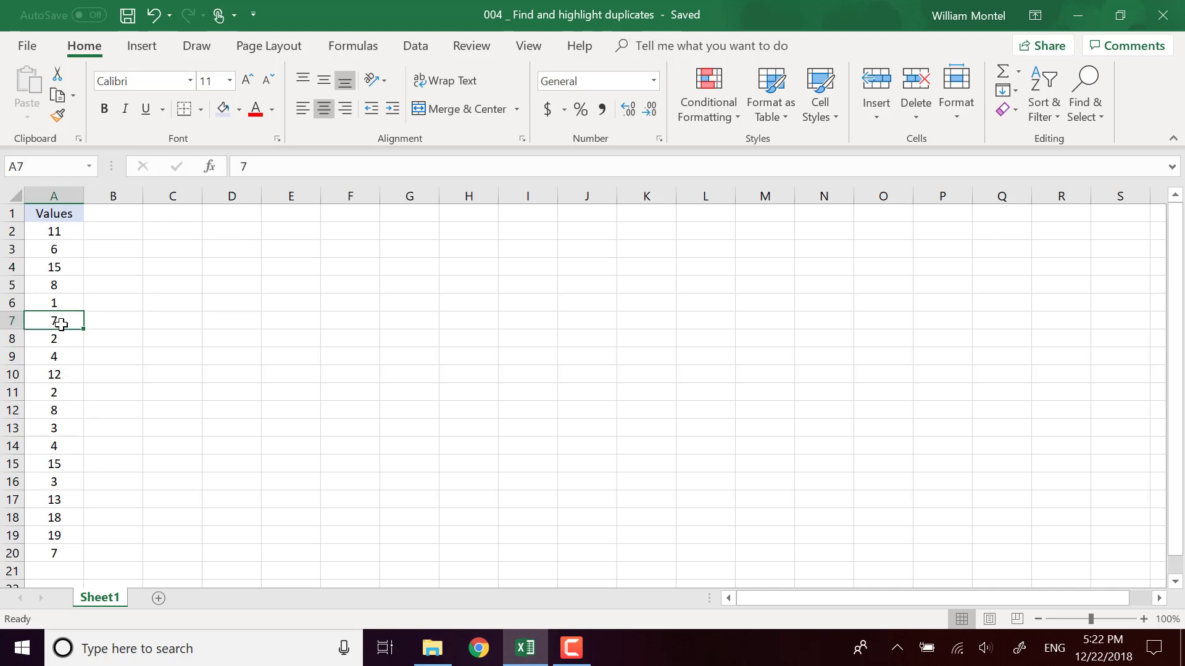
click(54, 548)
click(261, 532)
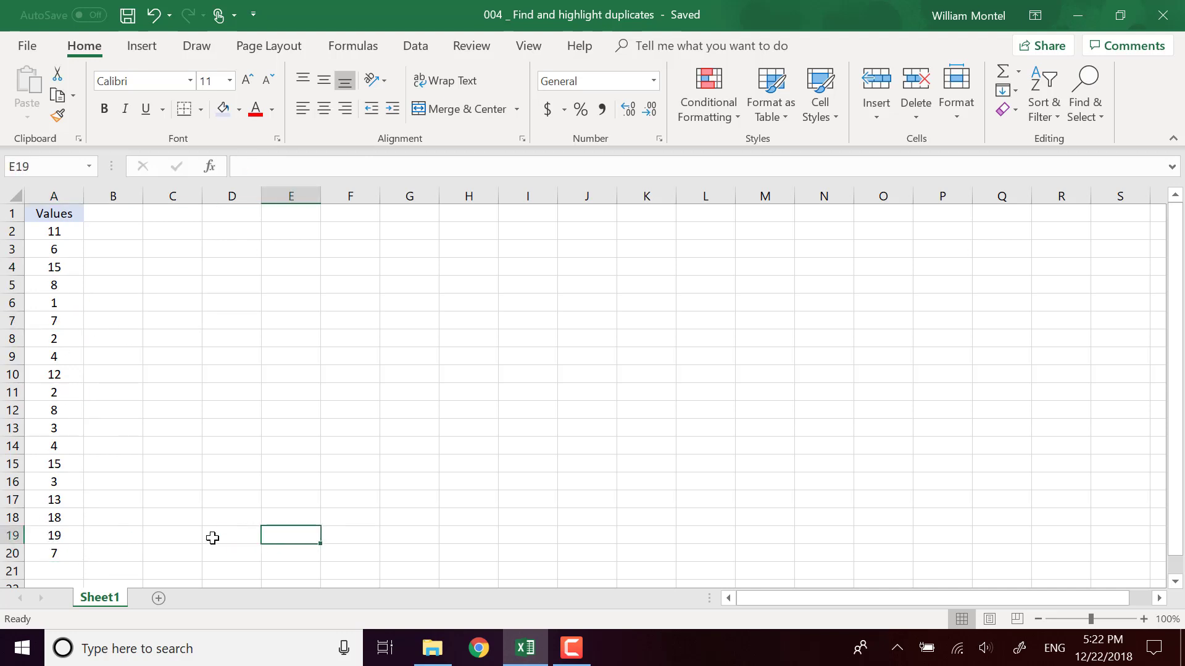
Step: Apply a Duplicate Values conditional formatting rule to A2:A20 using Light Red Fill with Dark Red Text
click(74, 554)
drag(75, 553, 75, 231)
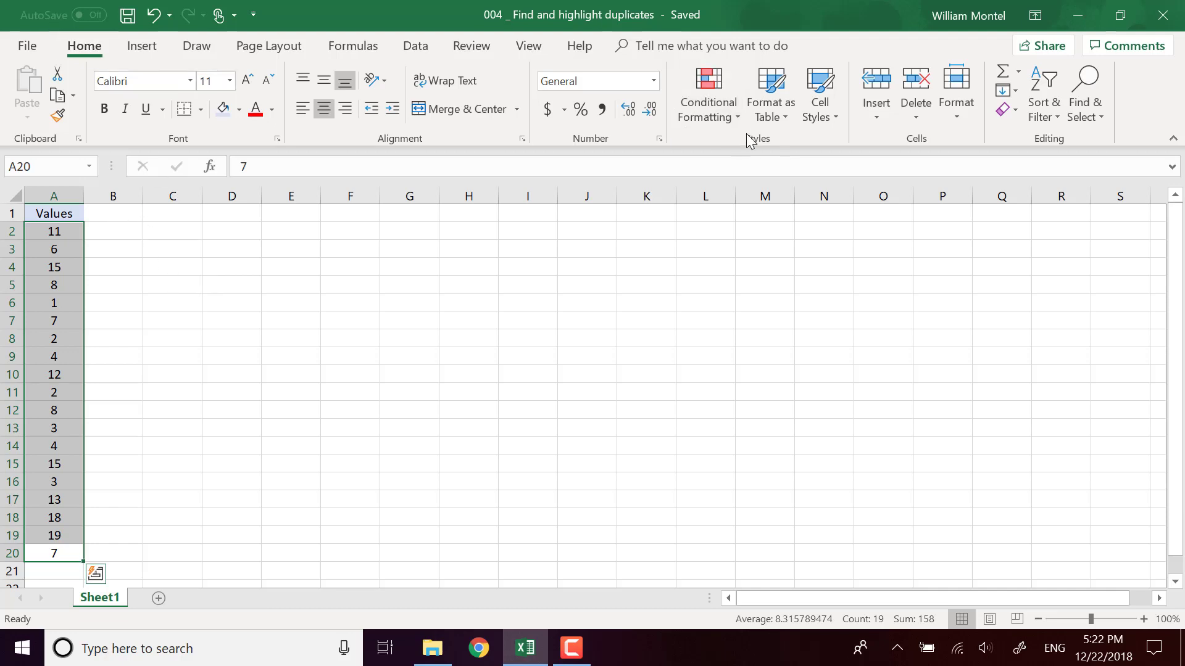
click(717, 101)
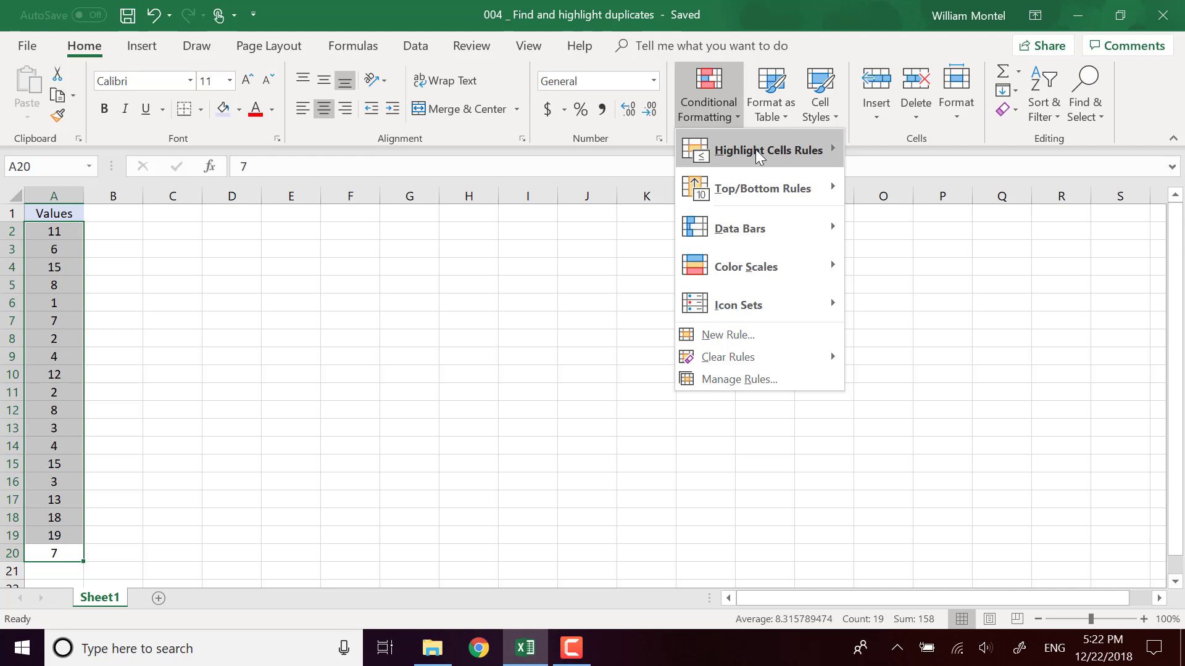
mouse_move(755, 150)
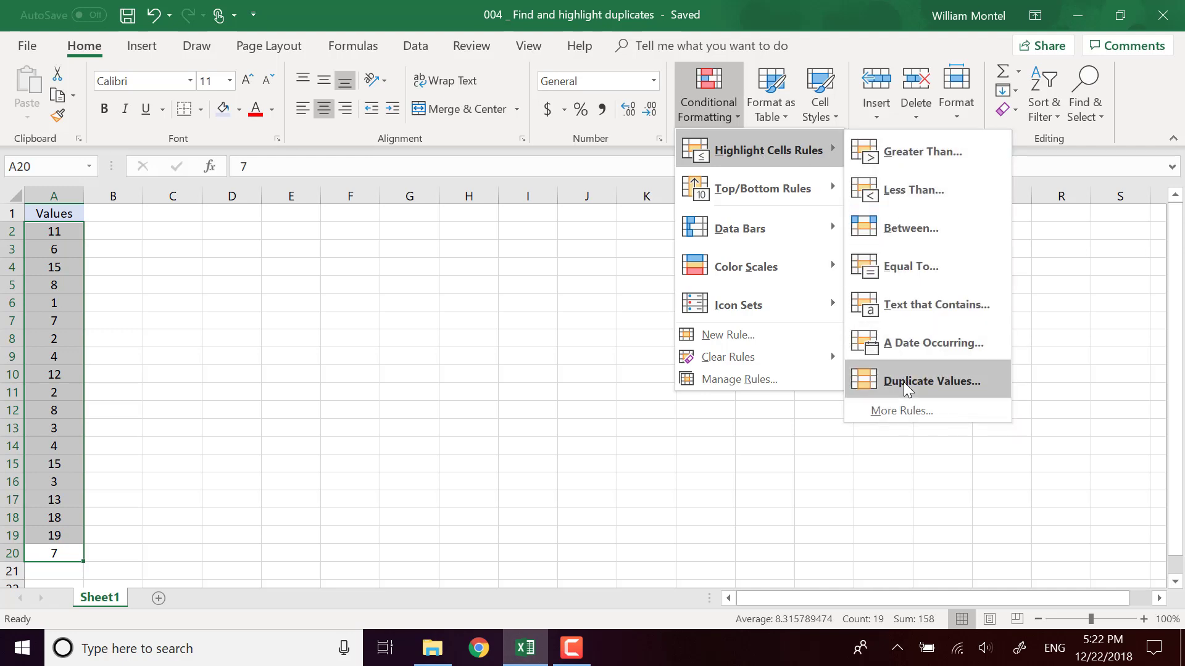
click(967, 382)
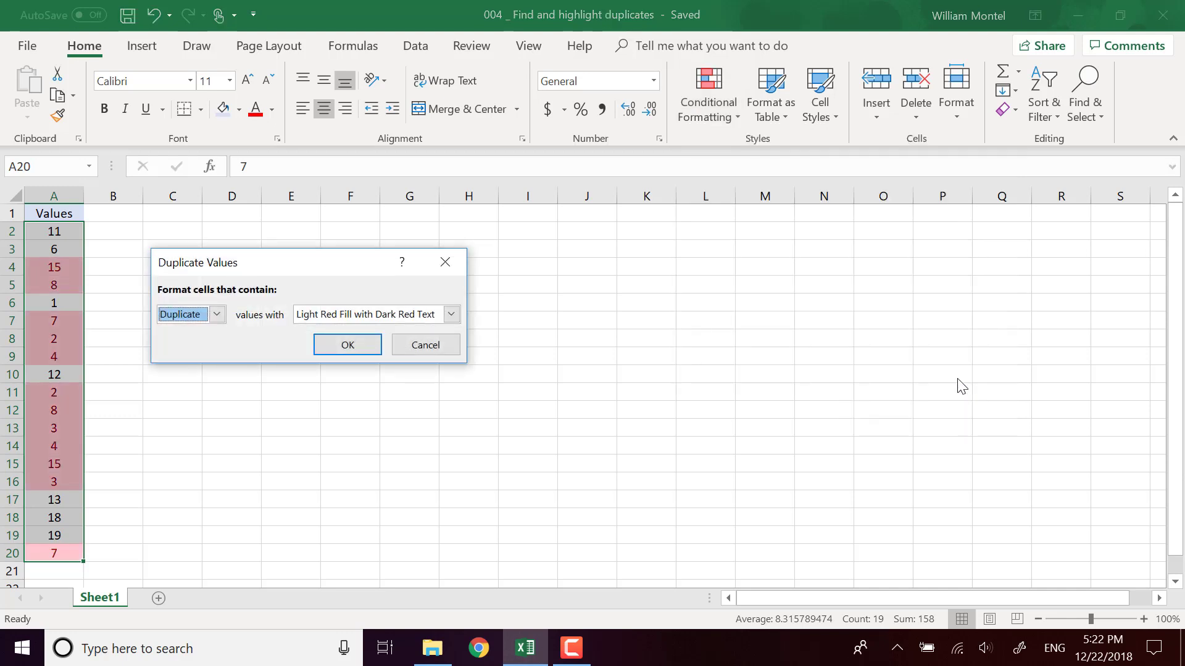
drag(315, 264, 411, 261)
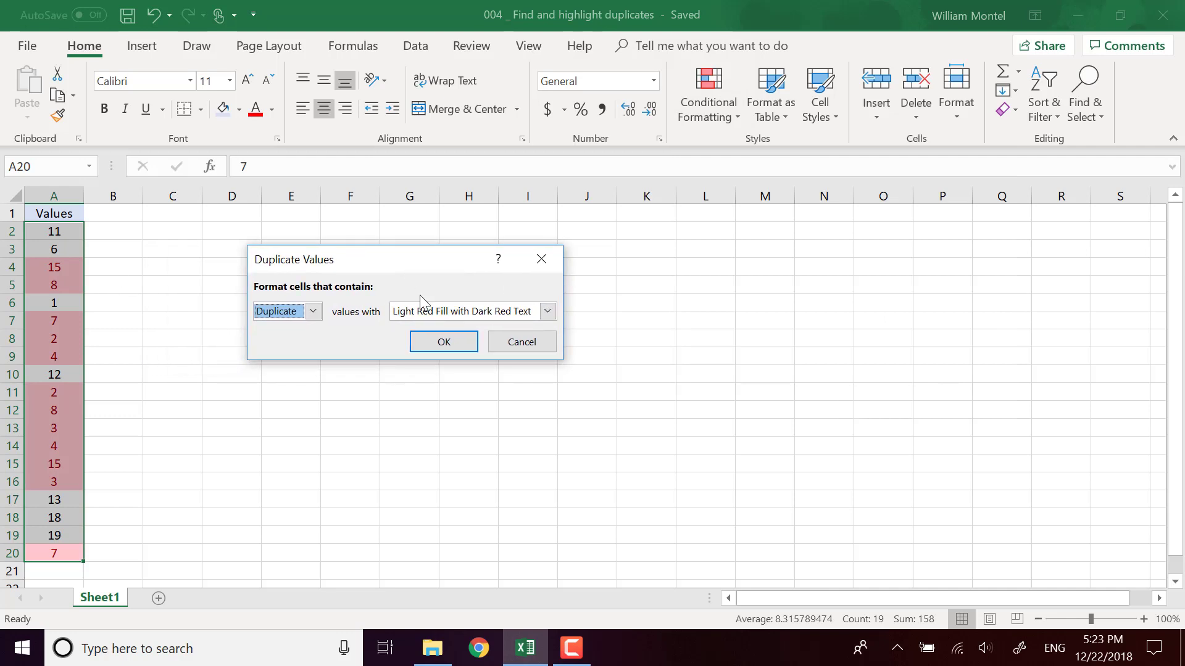
click(548, 312)
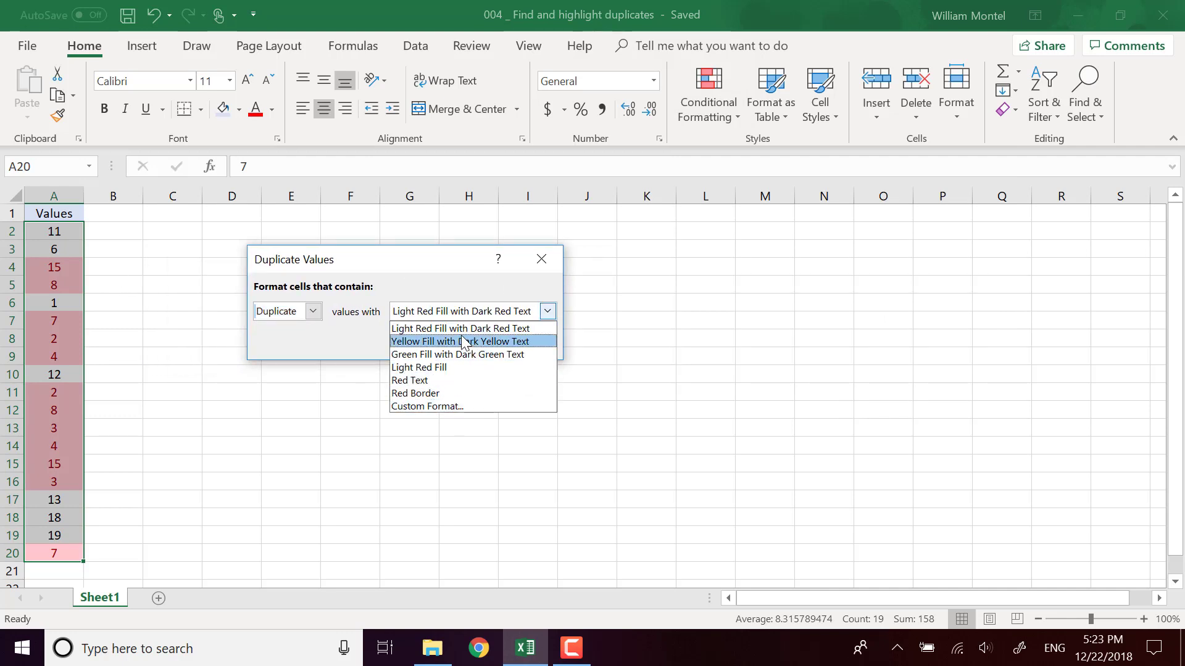
click(423, 275)
click(548, 311)
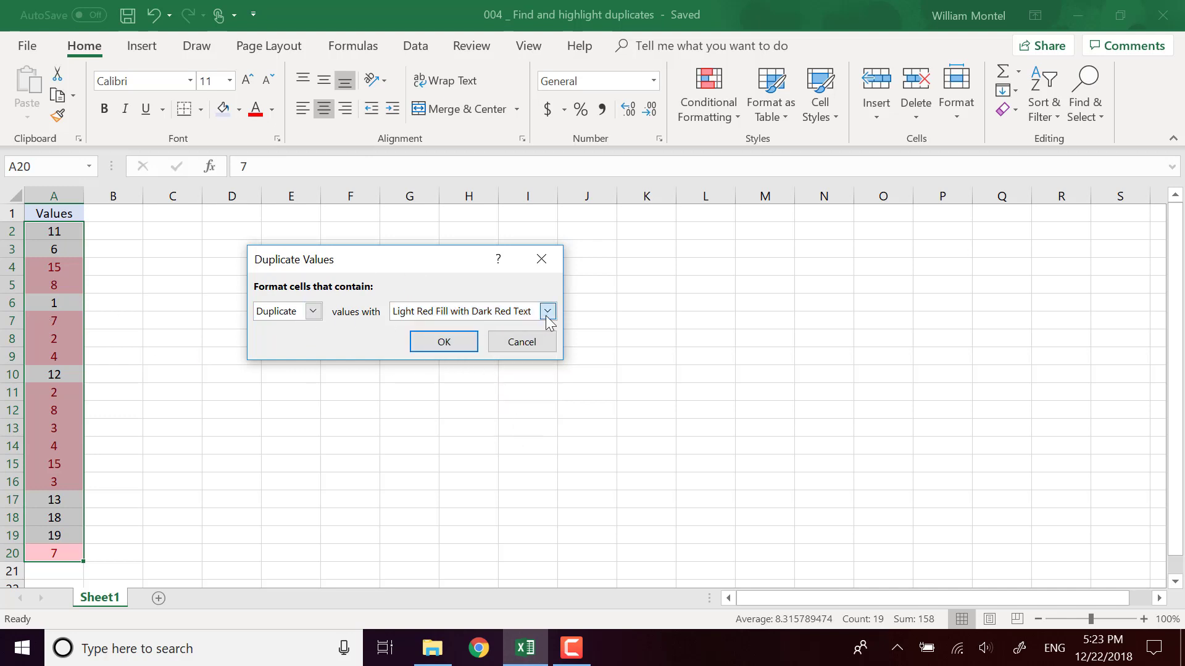
click(416, 278)
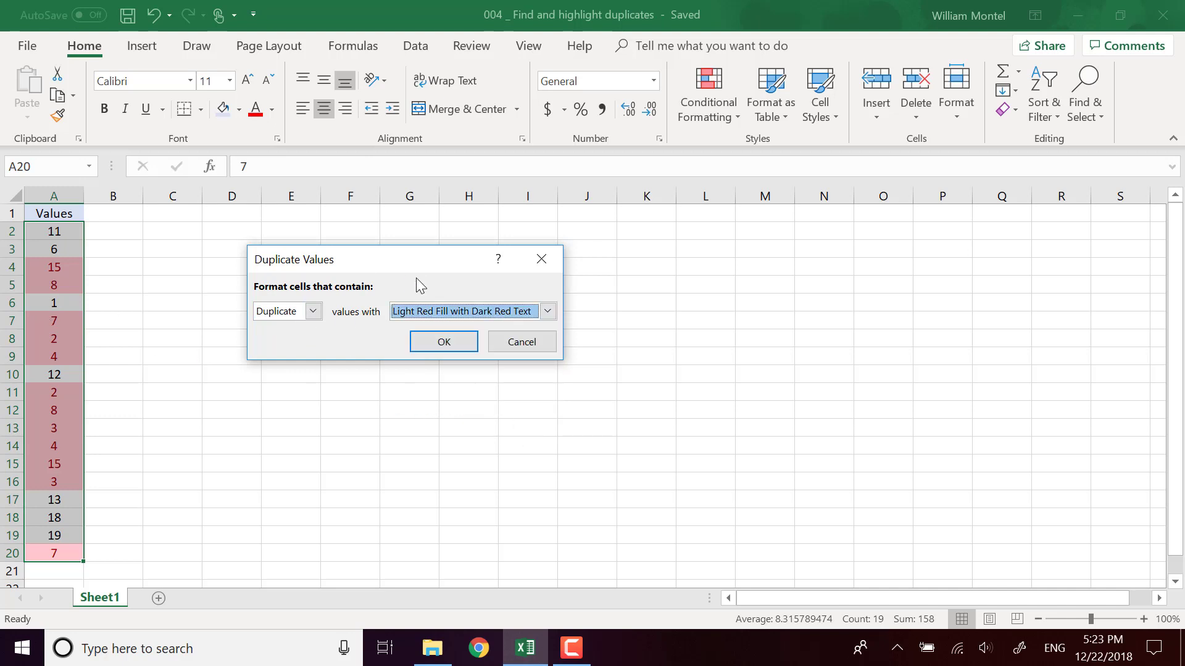
click(445, 343)
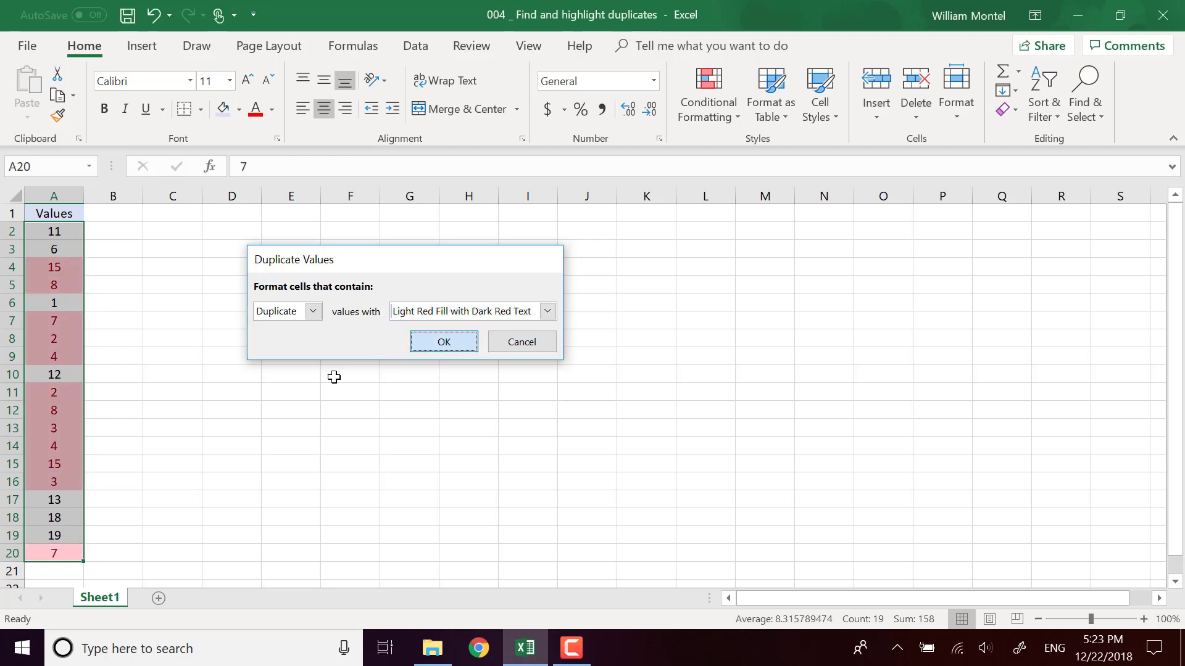
click(121, 283)
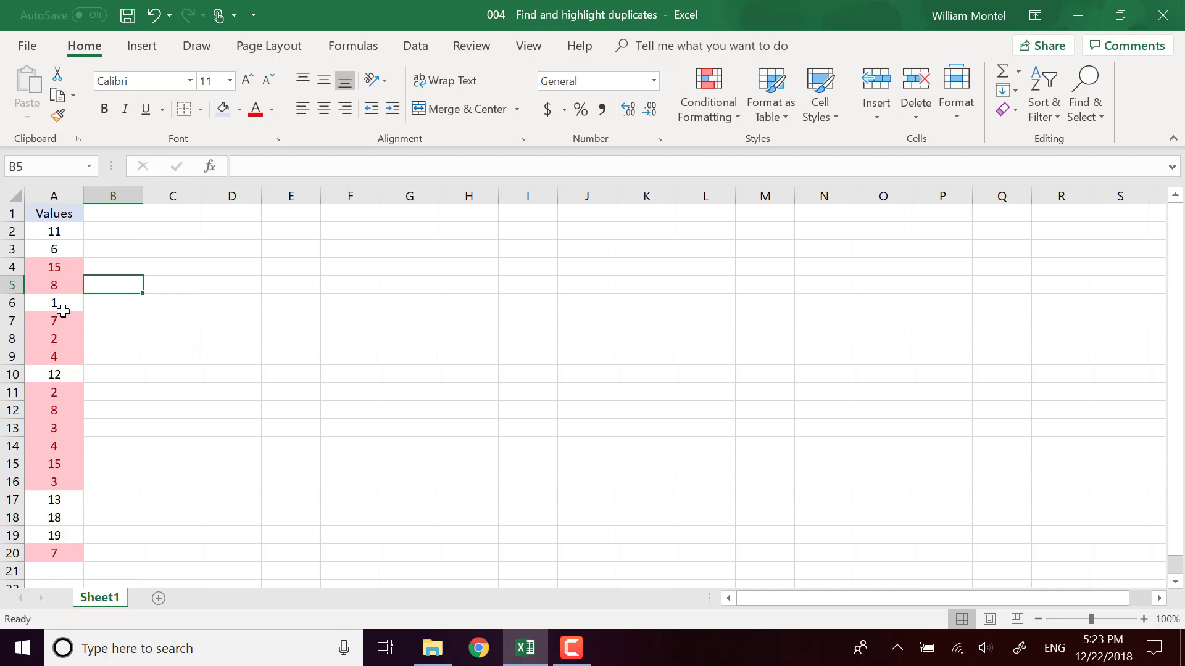
Step: Change the value in cell A4 to 7 and widen column A slightly
click(71, 269)
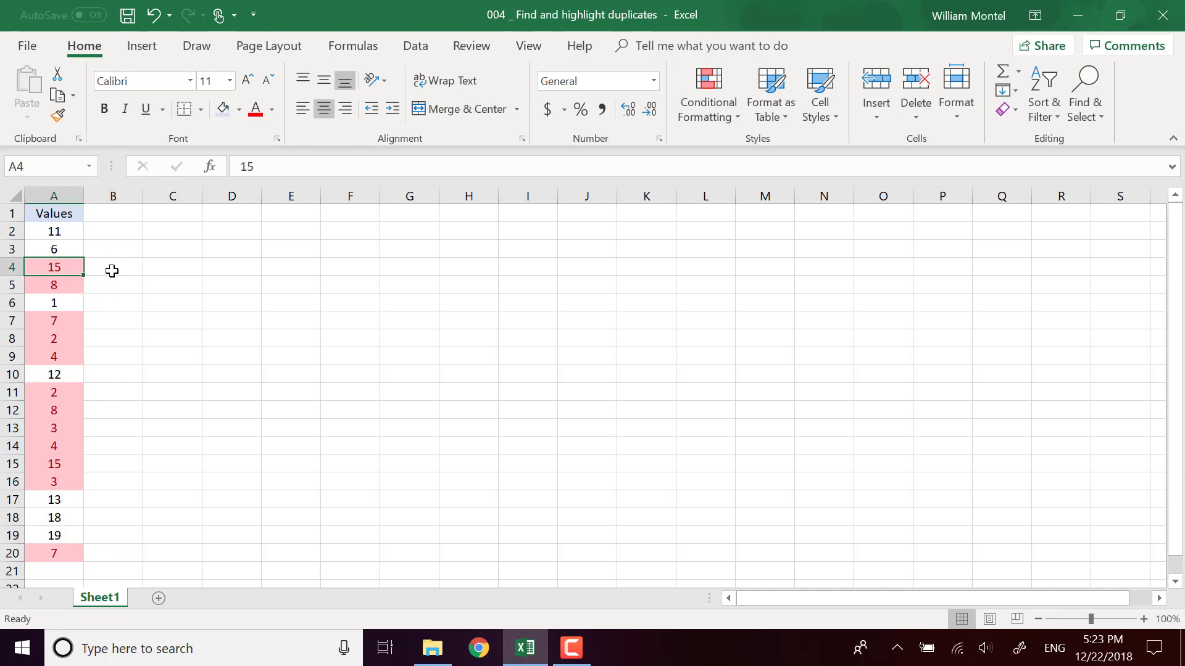
text(7)
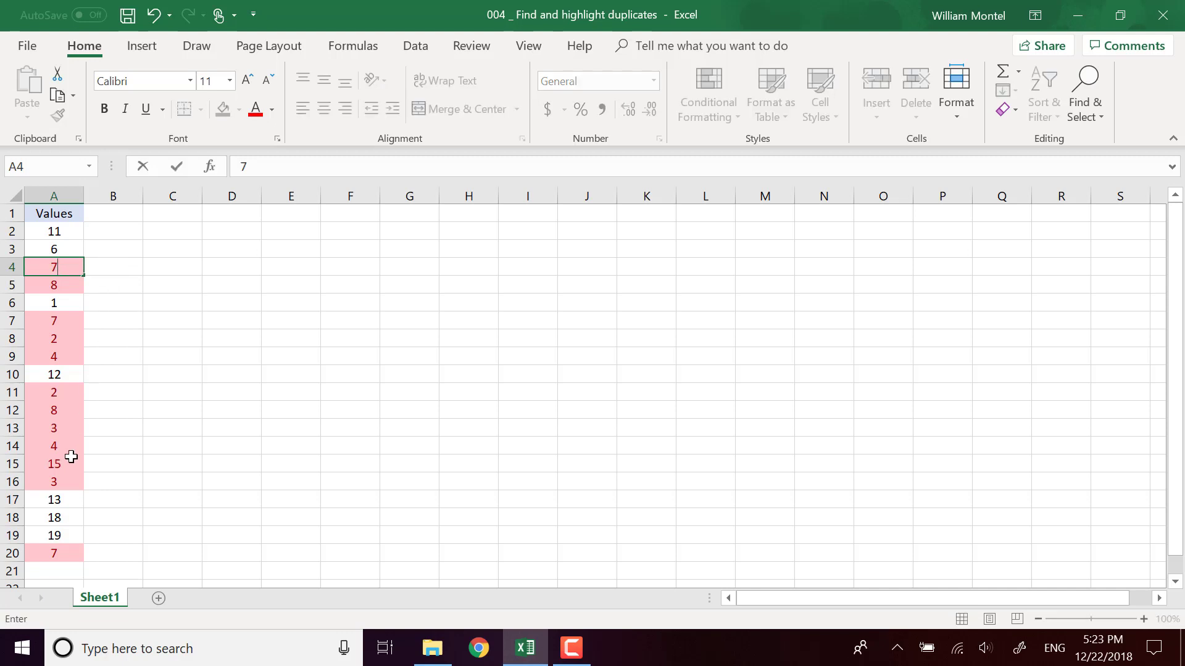
key(Return)
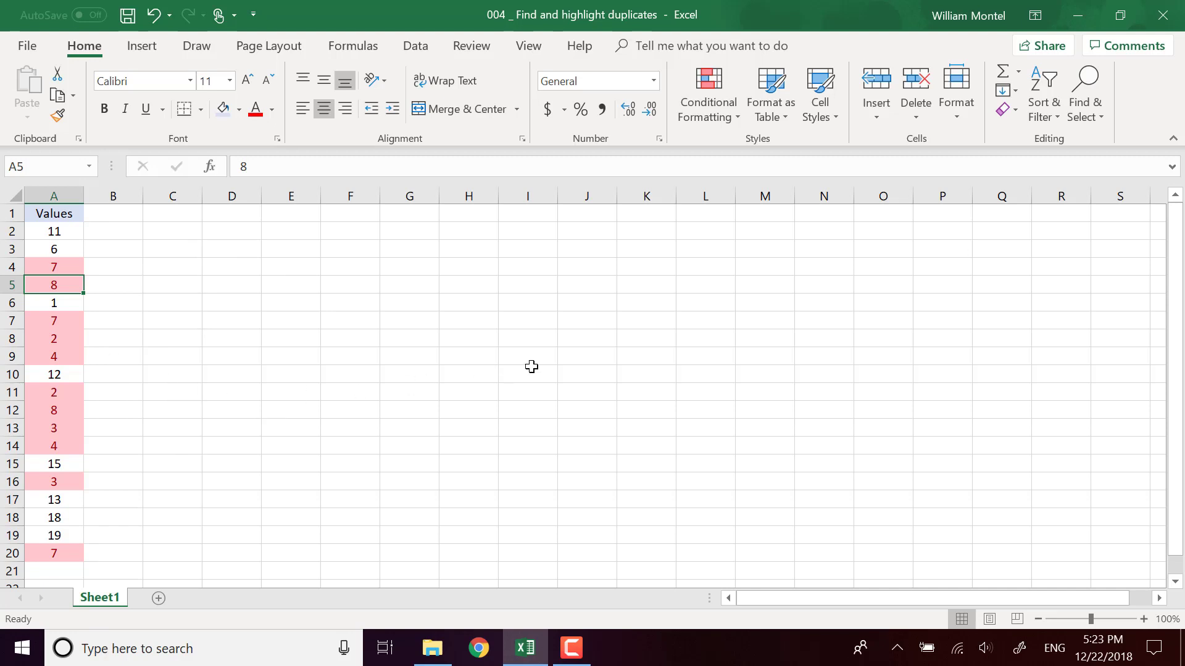
click(67, 266)
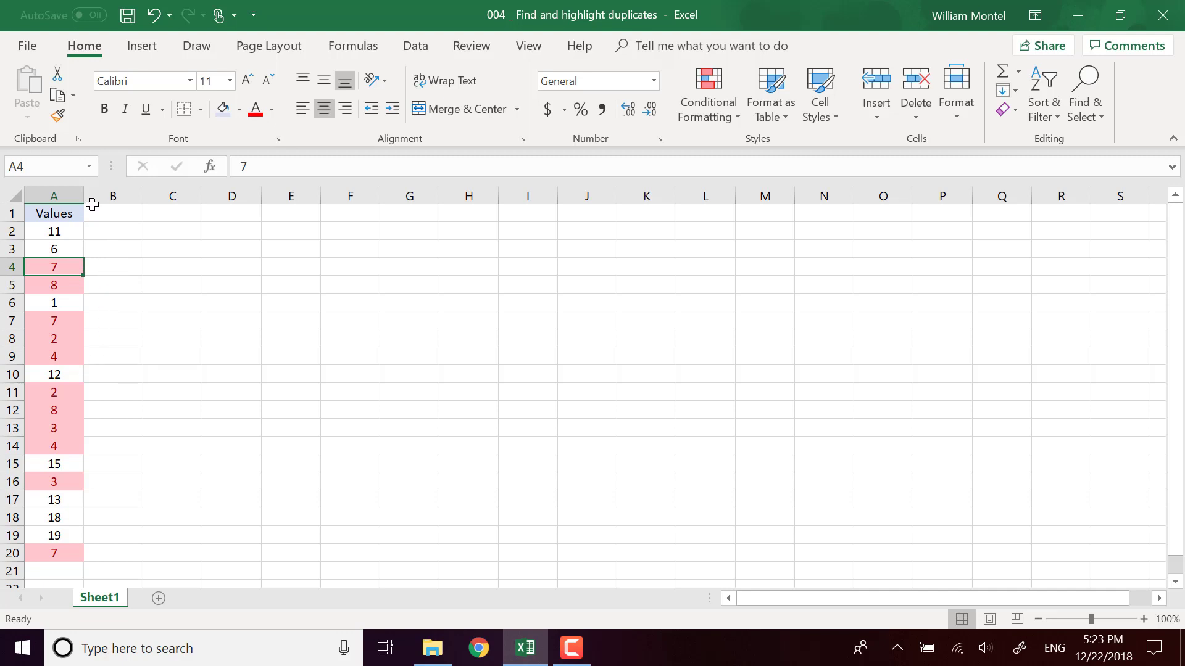
drag(83, 195, 104, 195)
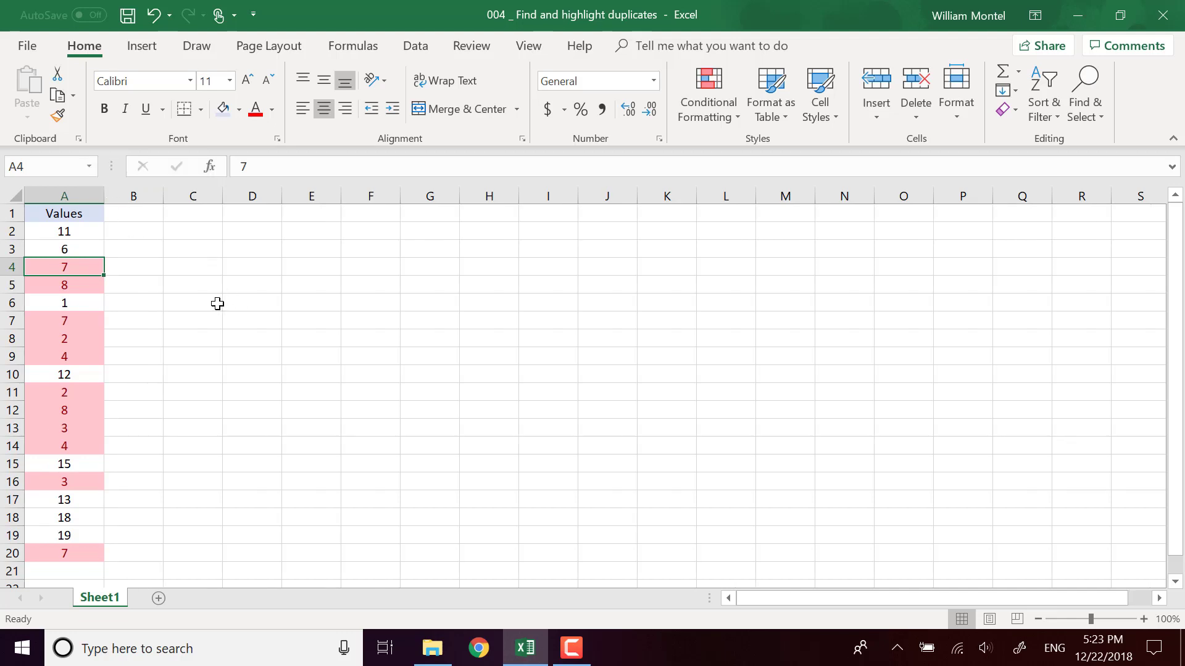
Step: Enter the formula =COUNTIF($A$2:$A$20,A2) in cell B2 to count how often the adjacent value occurs
click(165, 234)
click(132, 231)
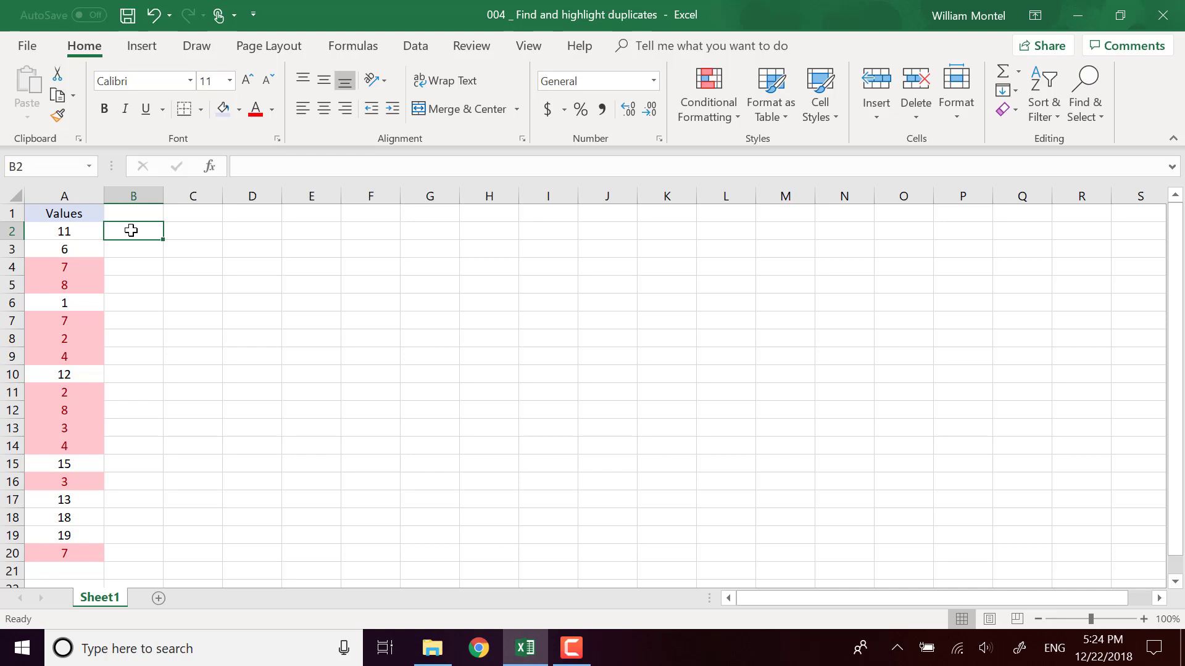
text(=)
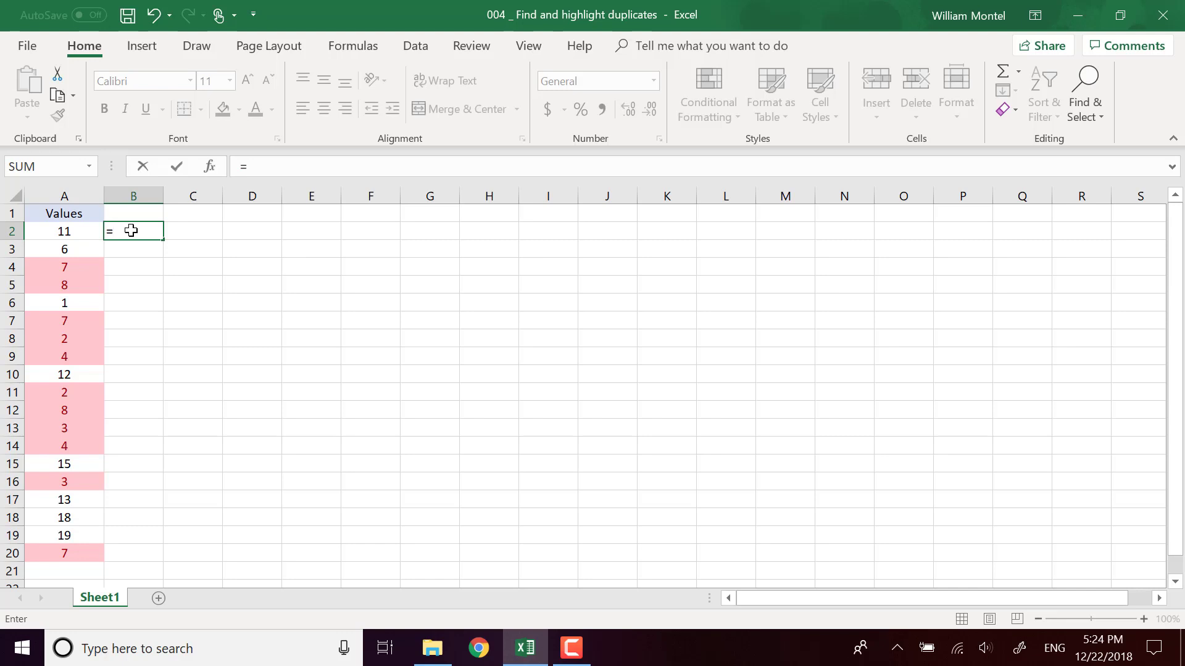
text(counf)
key(BackSpace)
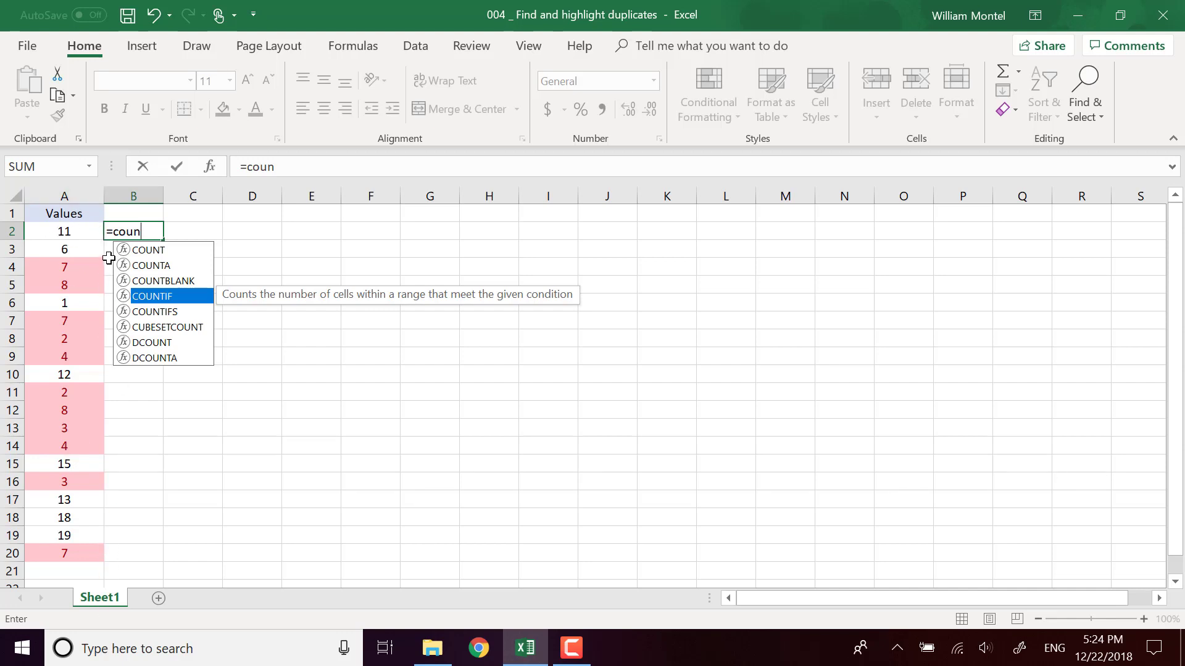
key(Tab)
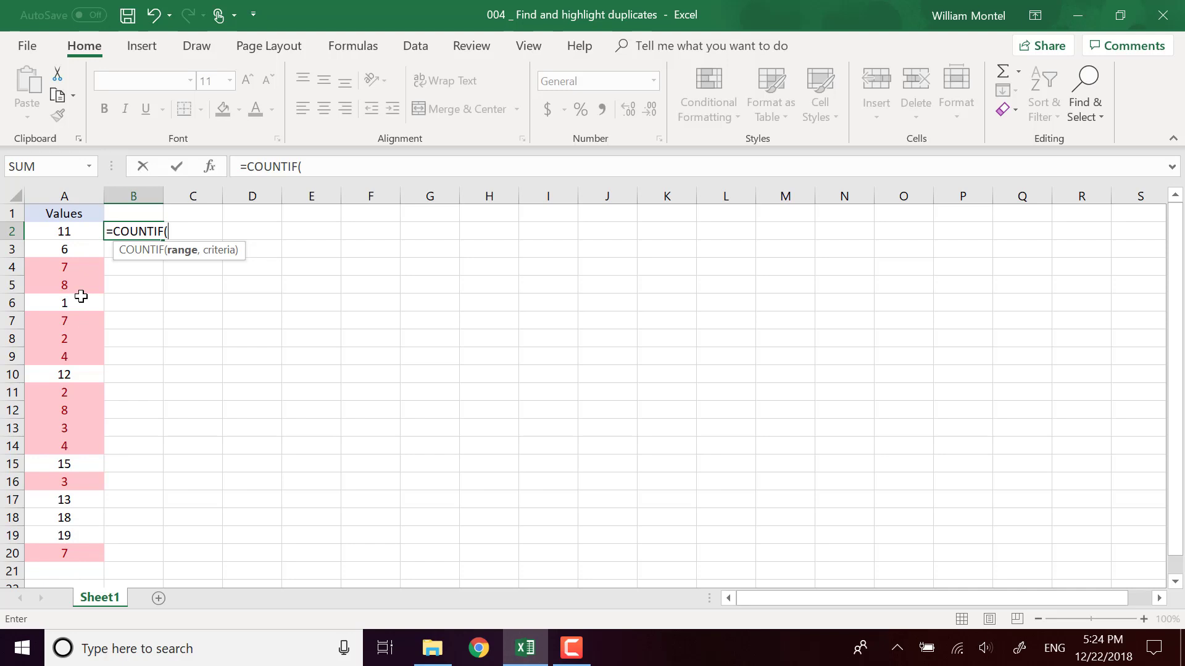
drag(74, 554, 71, 231)
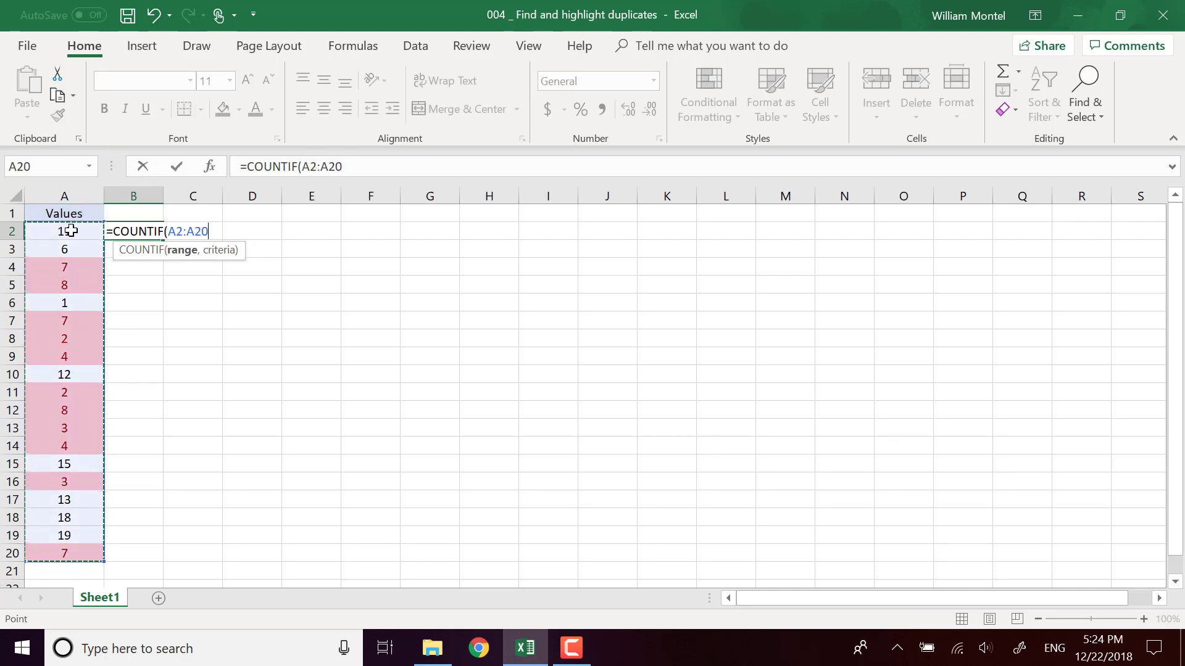
key(F4)
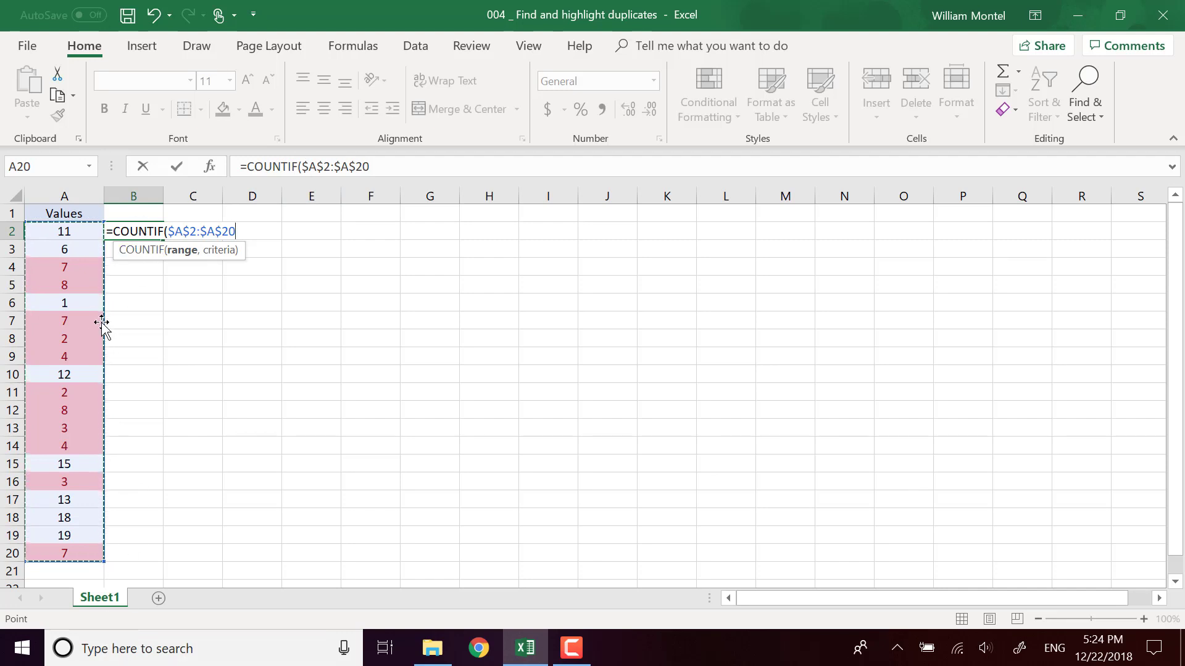
text(,)
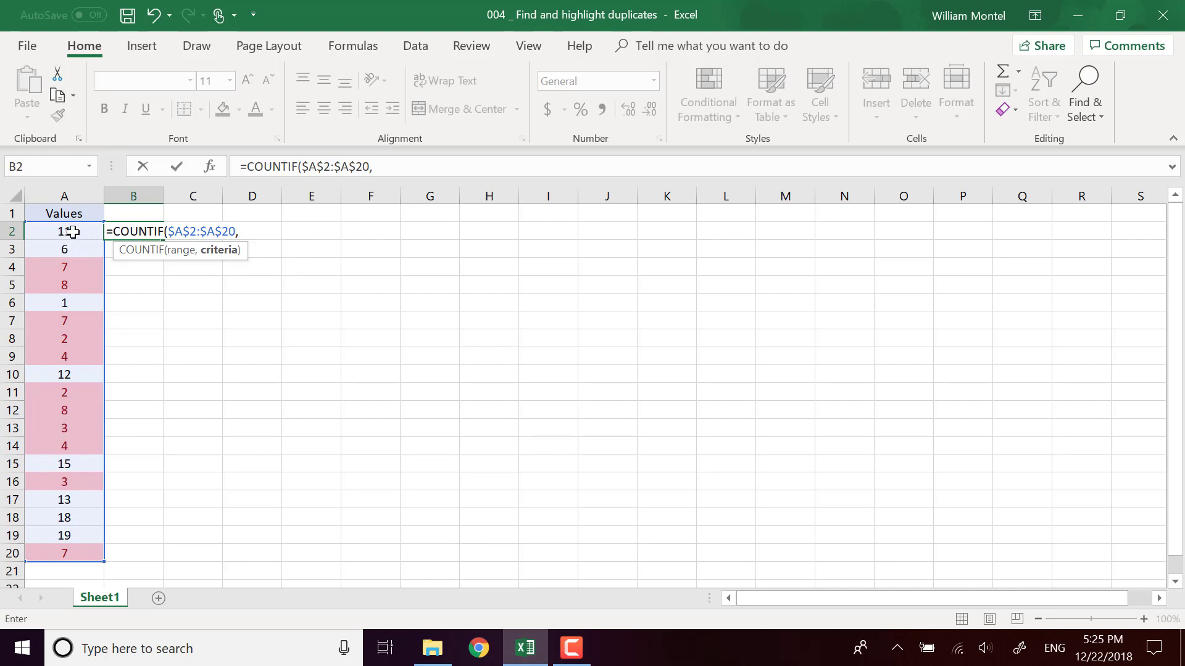
click(70, 231)
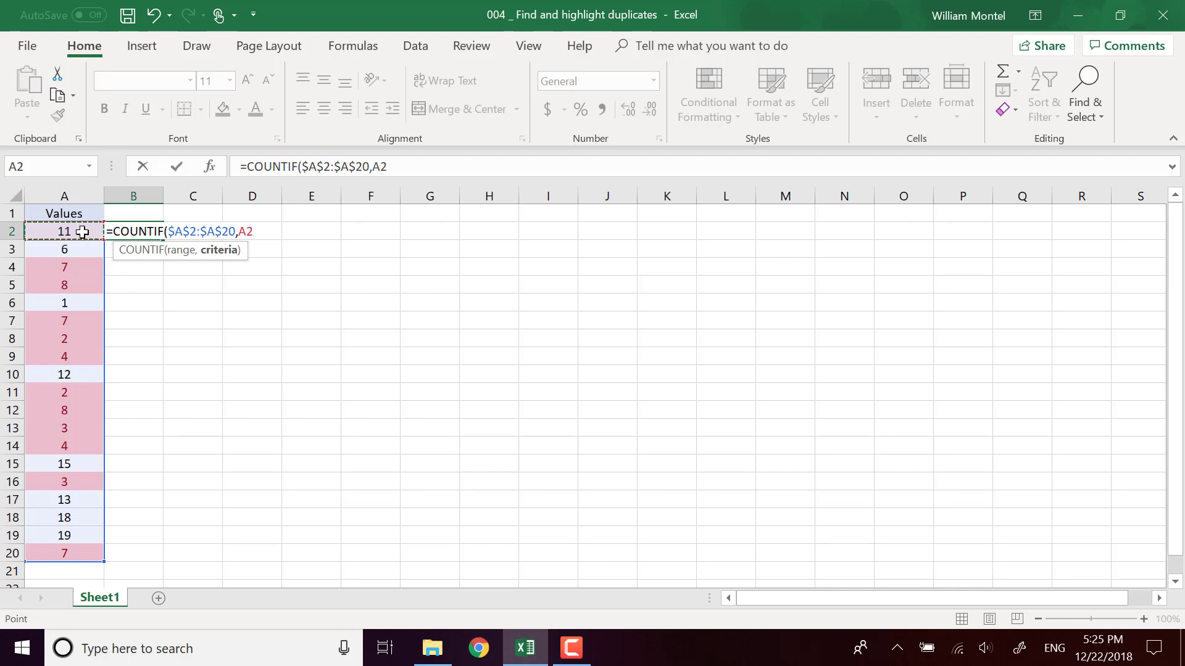
text())
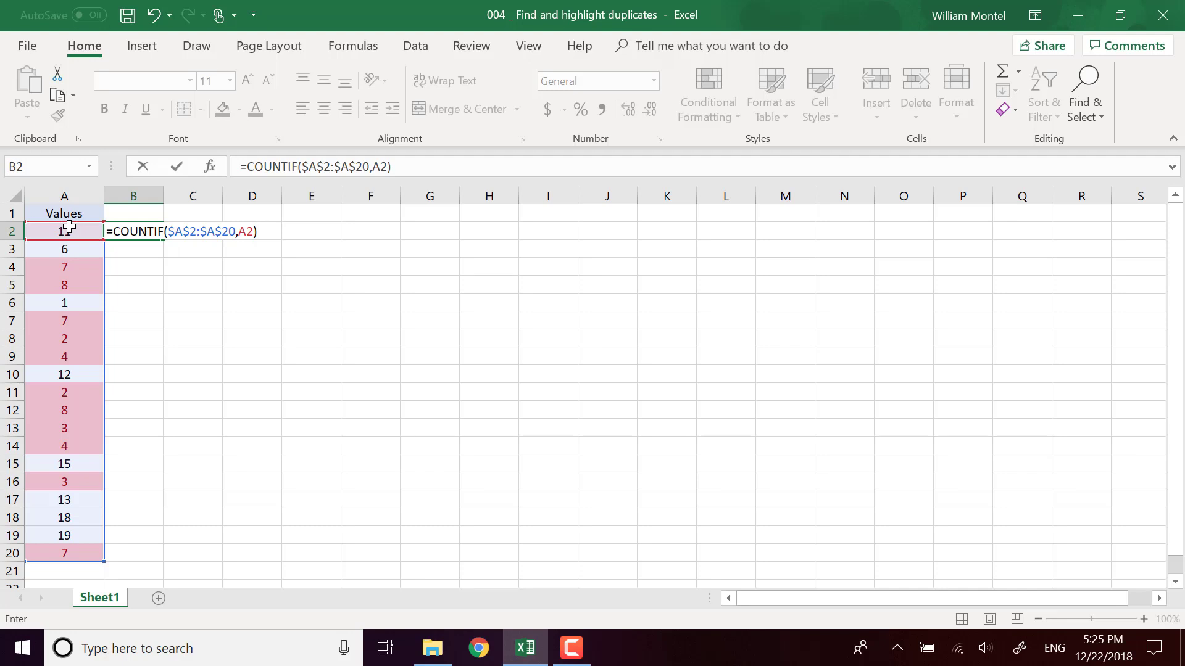
key(Return)
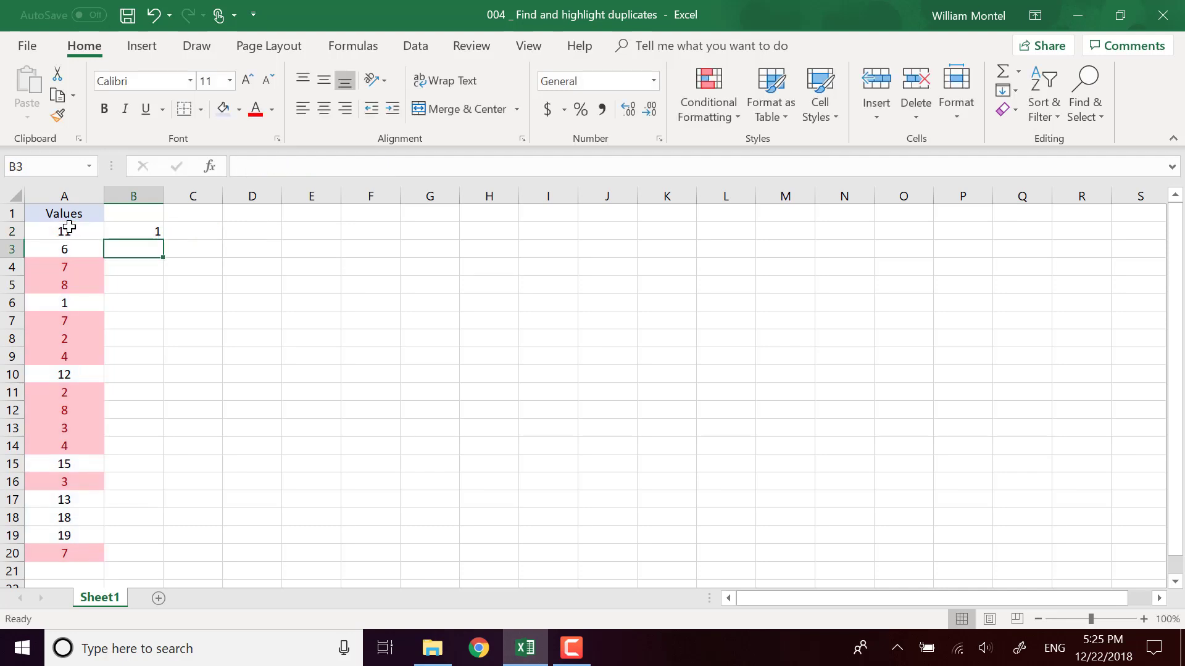
Step: Fill the COUNTIF formula from B2 down to B20 and check the count beside the value in A4
double_click(129, 231)
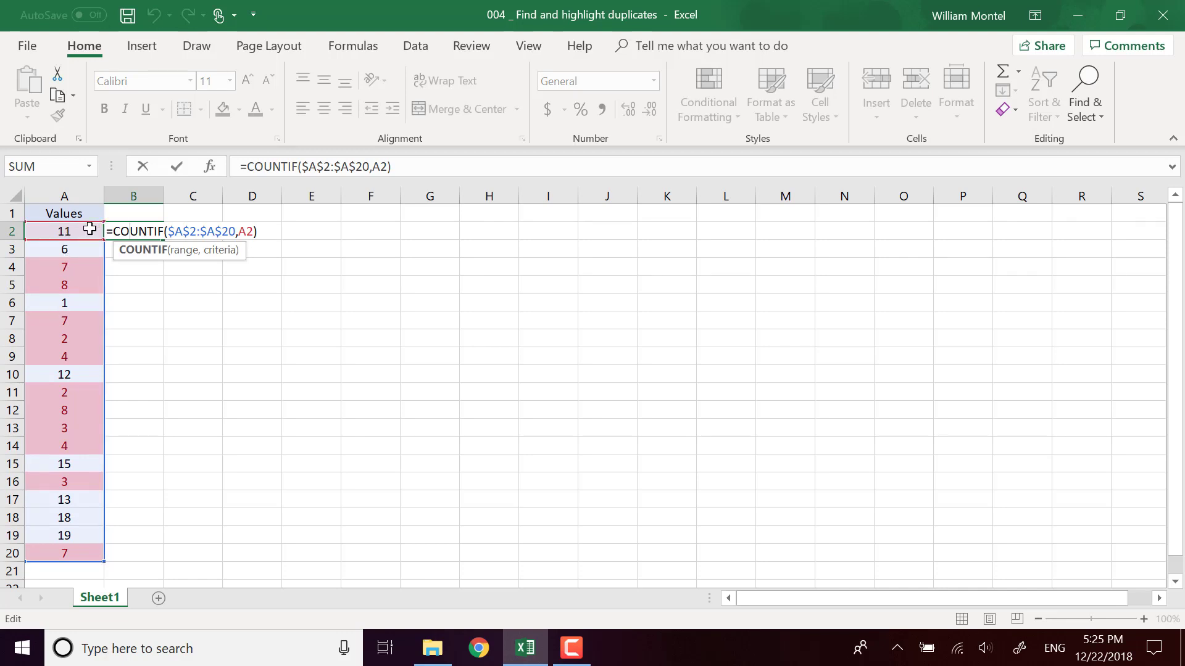
key(Return)
click(150, 232)
drag(163, 239, 136, 553)
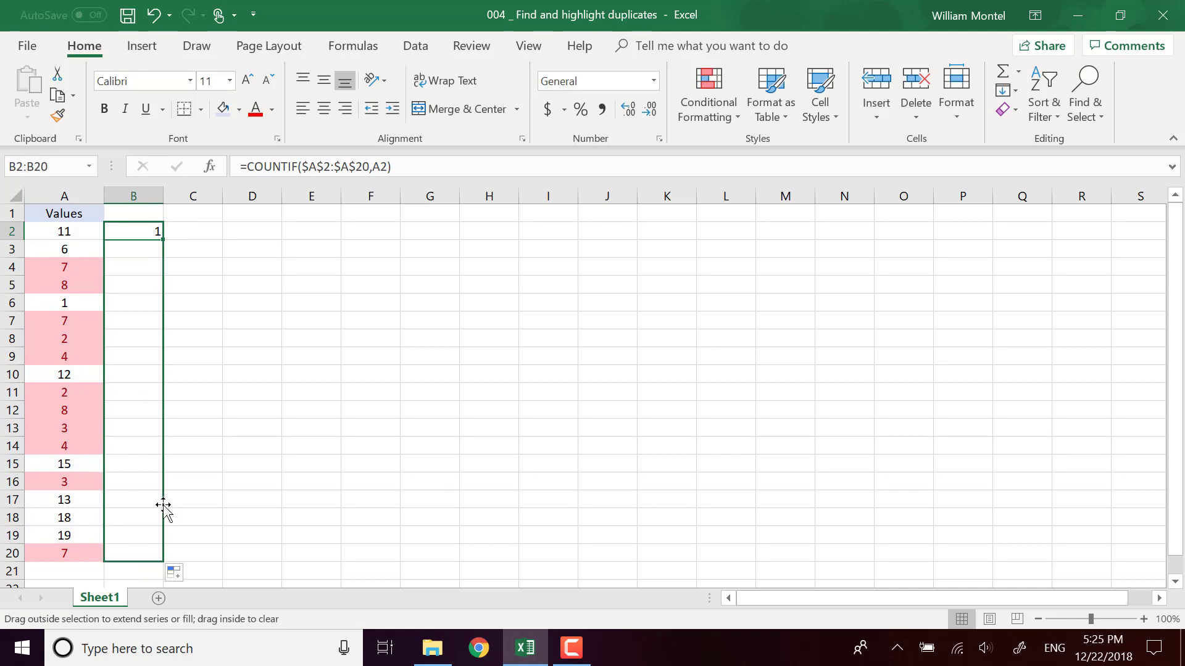
click(124, 267)
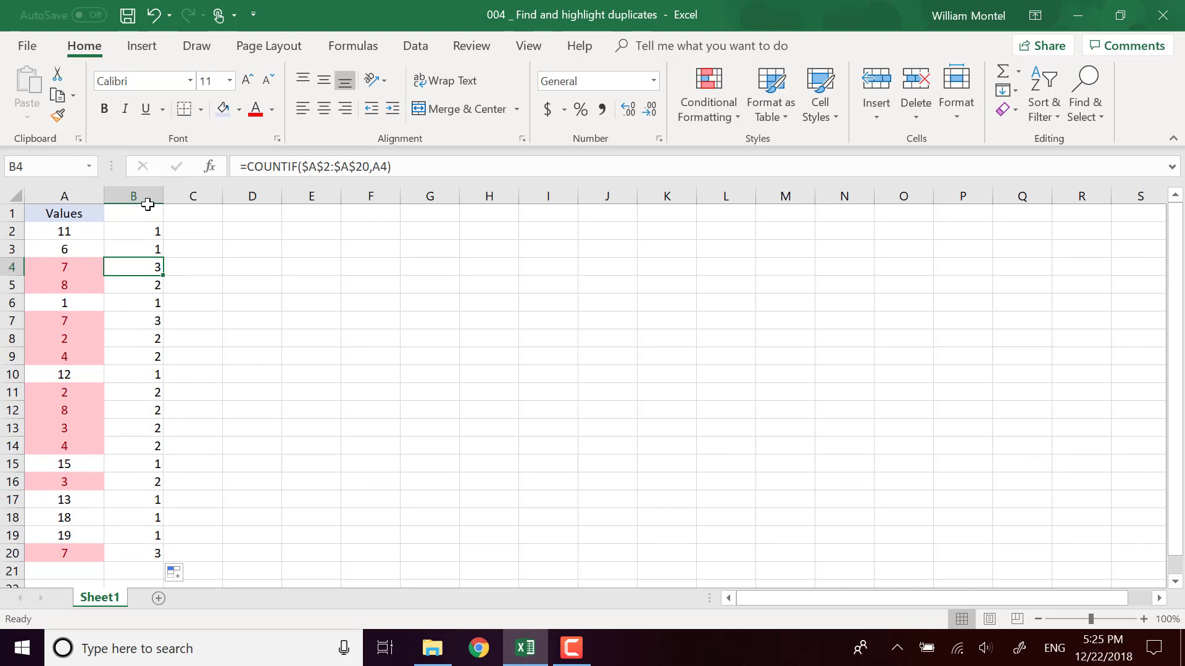
Step: Change the formula in B2 to =(COUNTIF($A$2:$A$20,A2)=1) and fill it down through B20
click(139, 234)
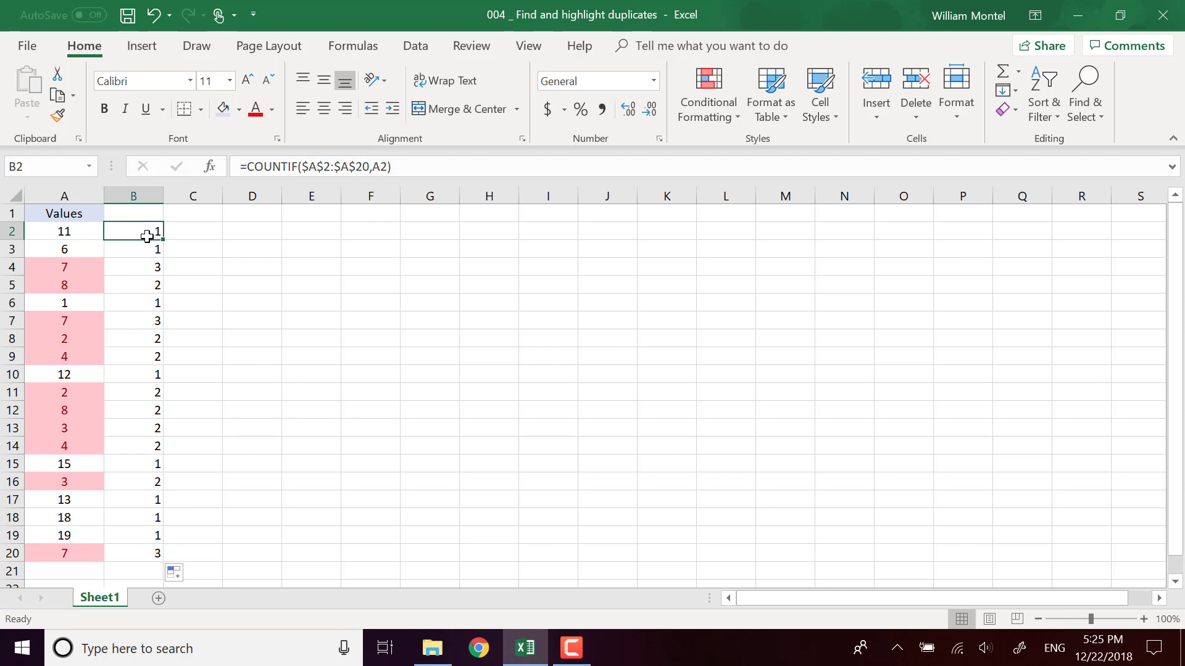
click(249, 168)
text(()
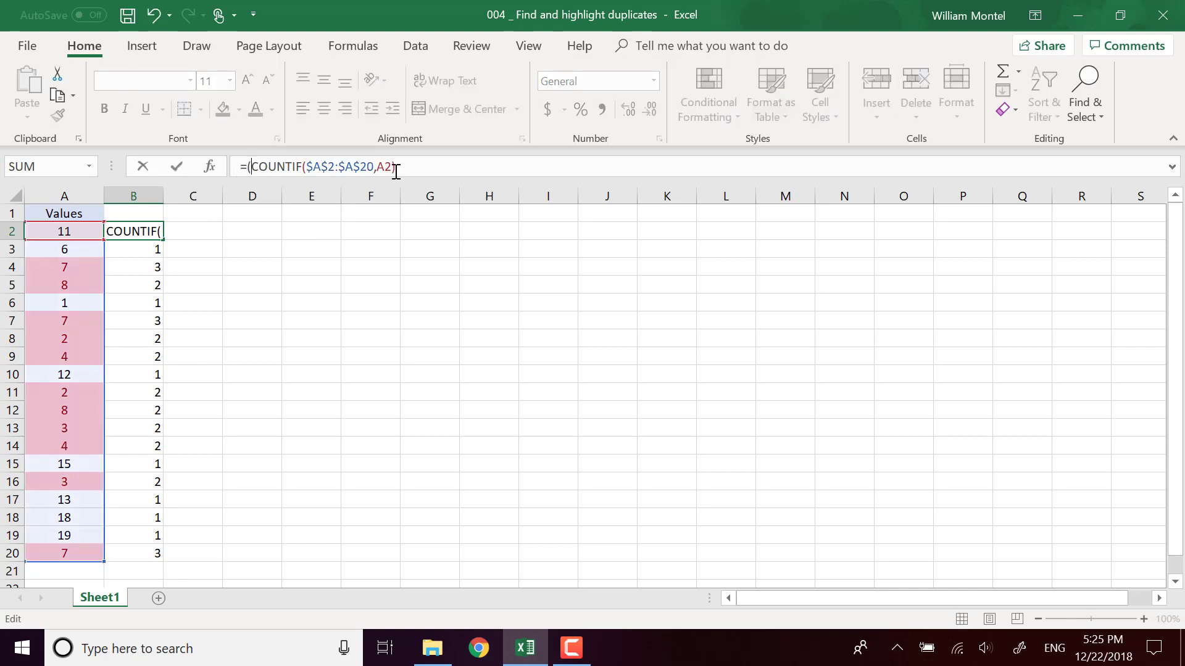
click(419, 168)
text(=1)
key(Return)
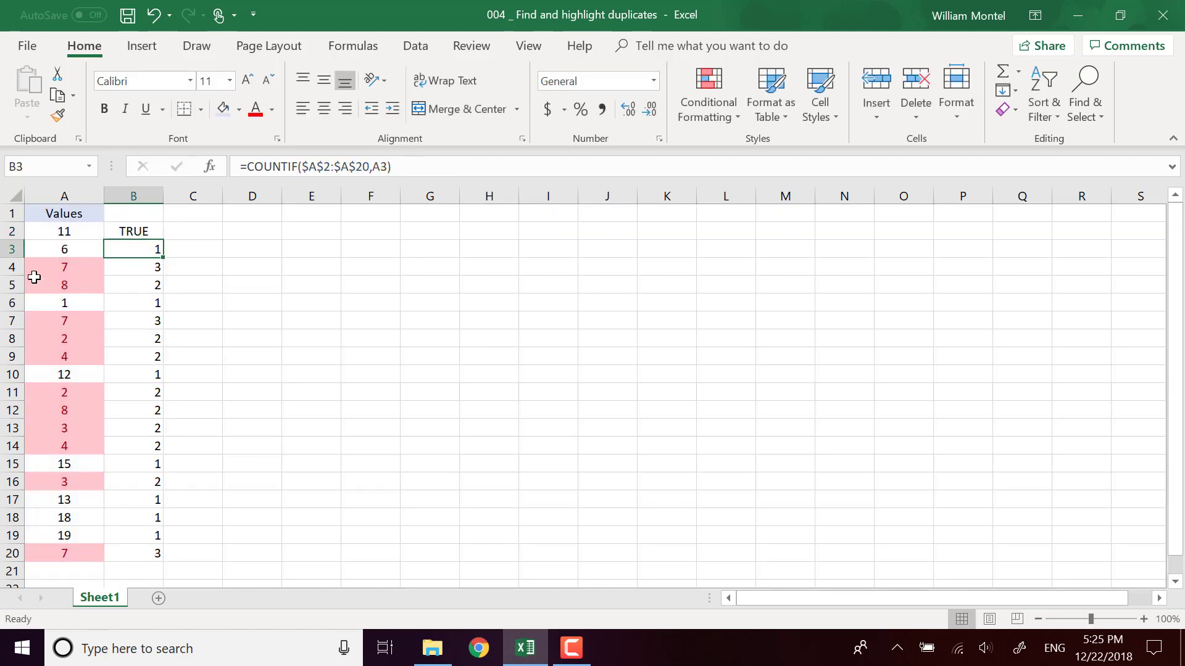
click(126, 235)
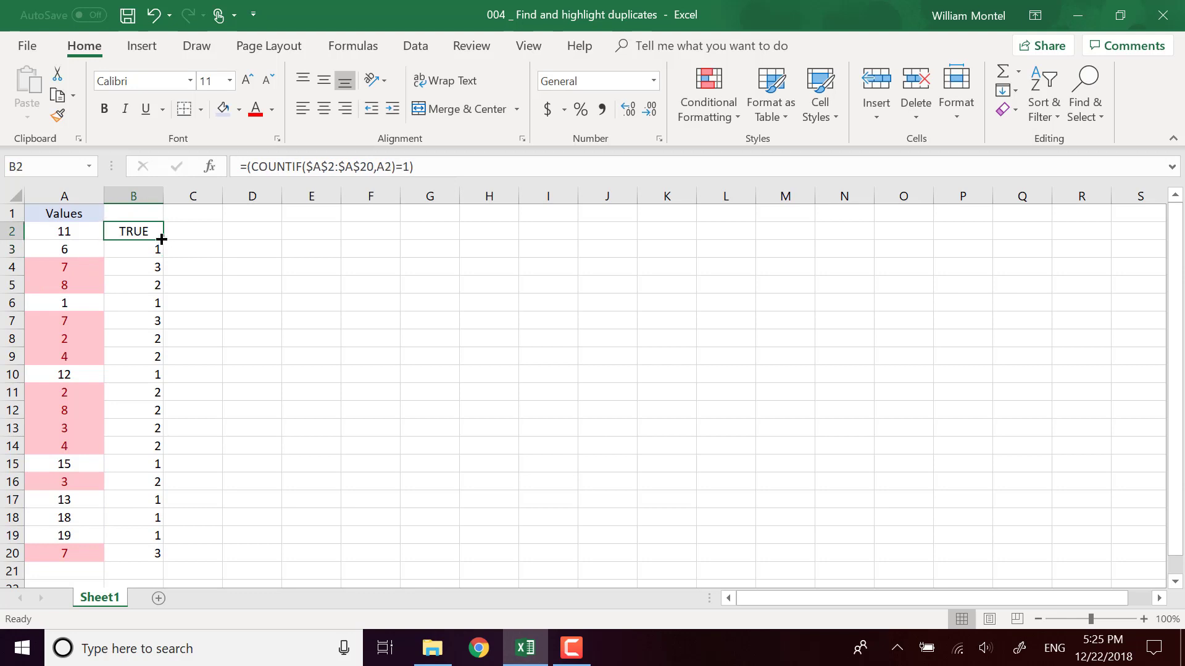
drag(161, 239, 140, 310)
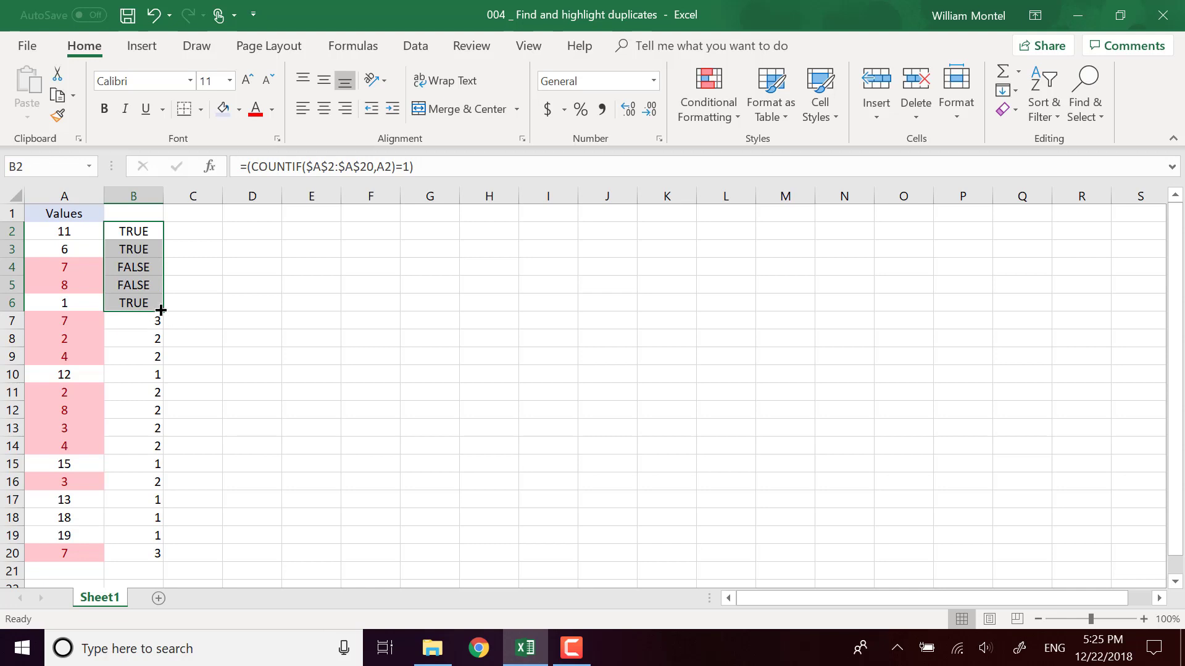
double_click(161, 310)
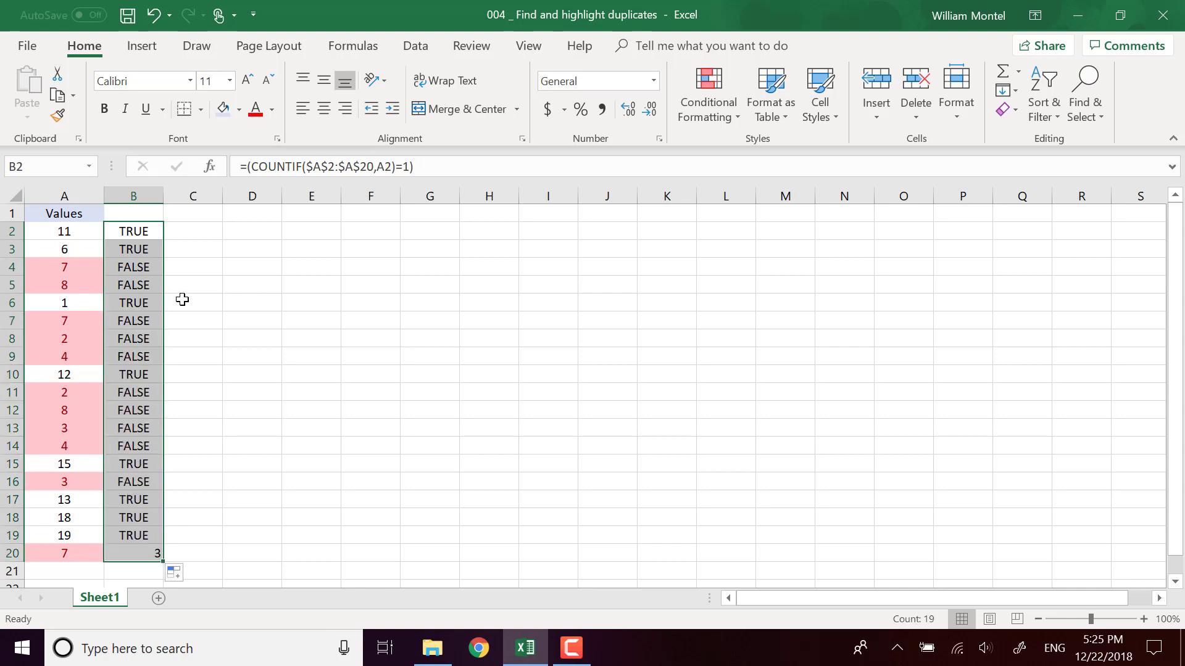
Step: Enter the header "Duplicate ?" in cell B1 and widen columns A and B
click(153, 218)
text(Duplicate)
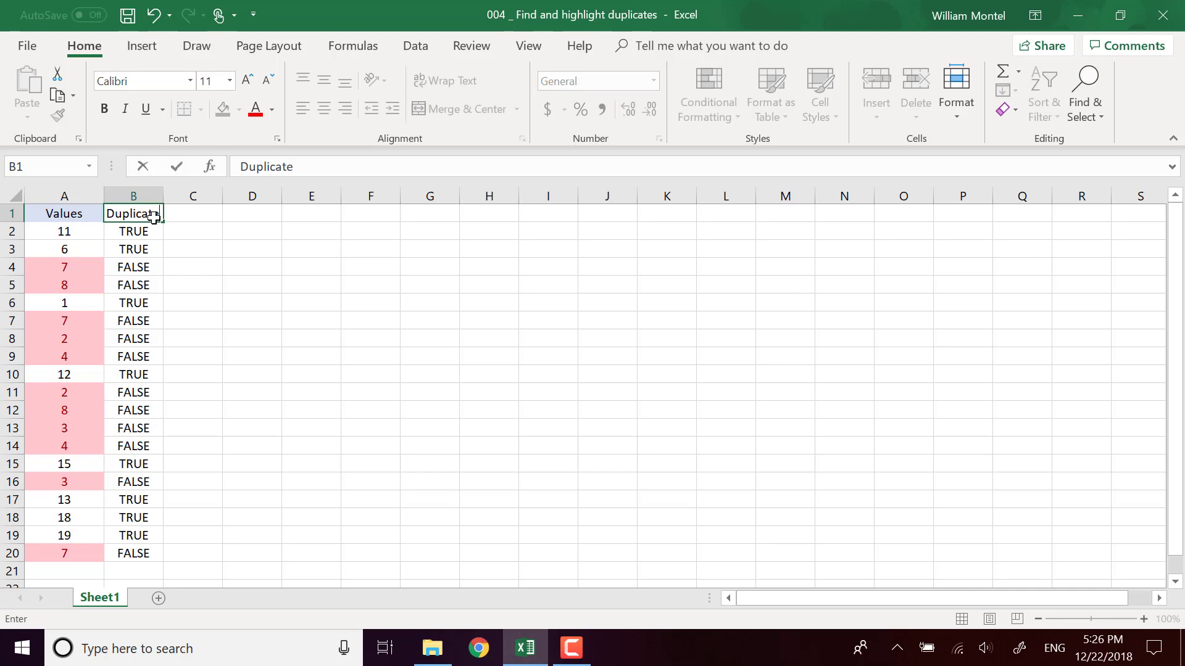
text( ?)
key(Return)
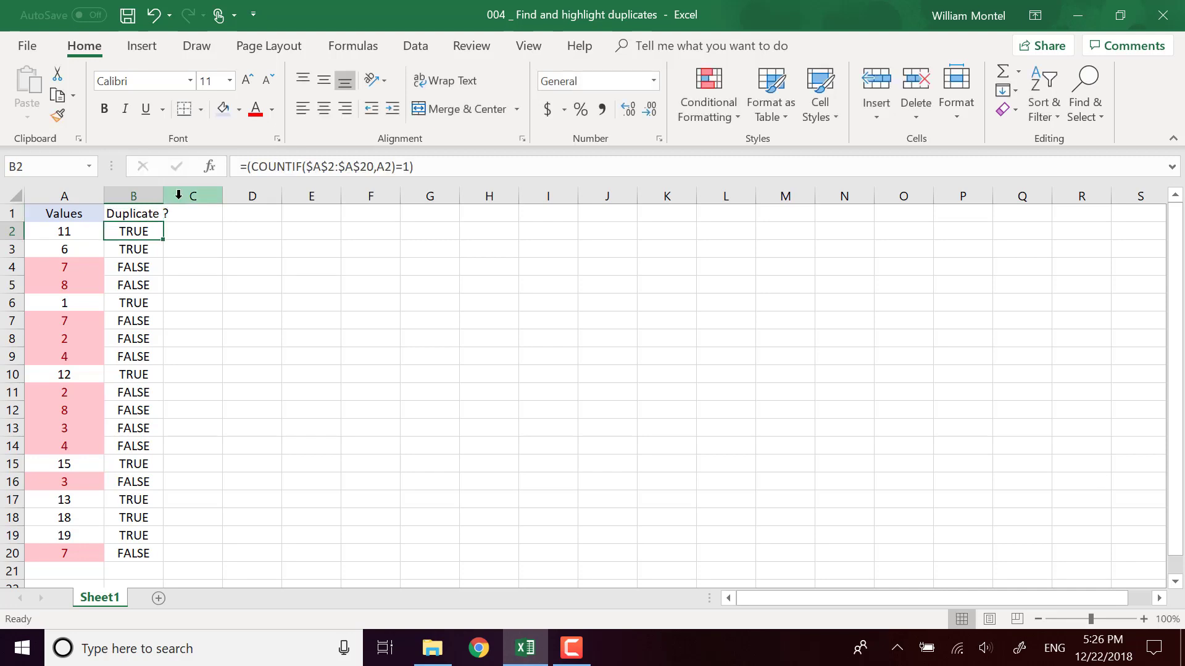
mouse_move(164, 196)
mouse_down()
mouse_move(210, 196)
mouse_move(108, 196)
mouse_move(151, 195)
mouse_up()
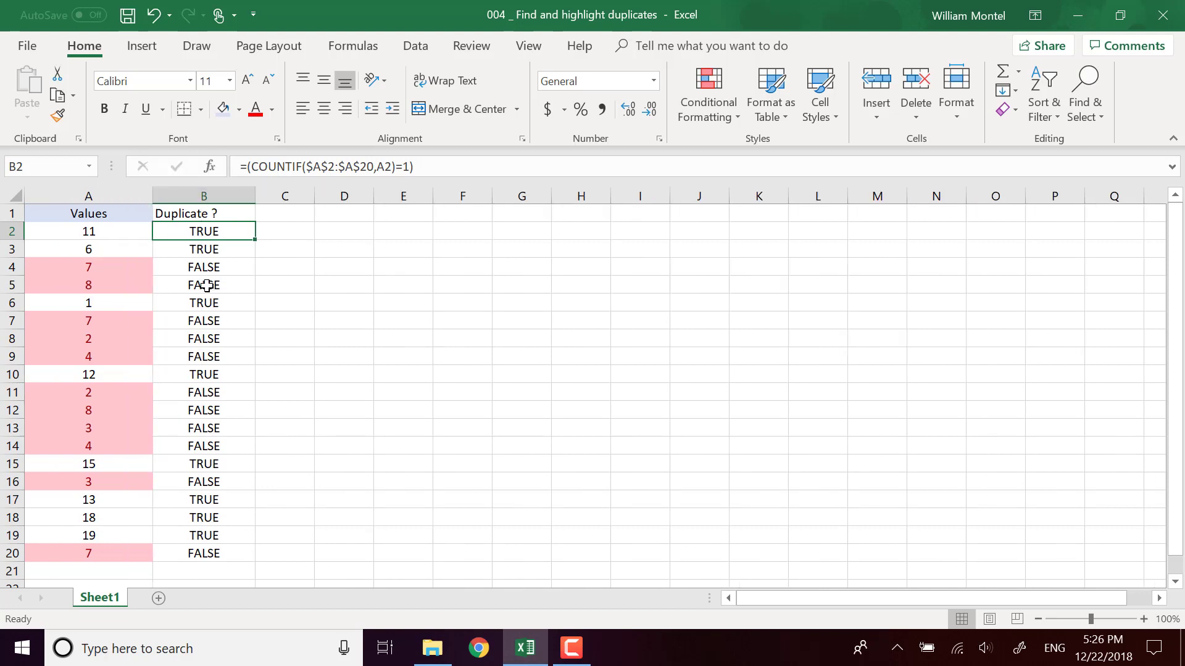
Step: Copy the formatting of the Values header in A1 onto the header in B1 with Format Painter
click(219, 266)
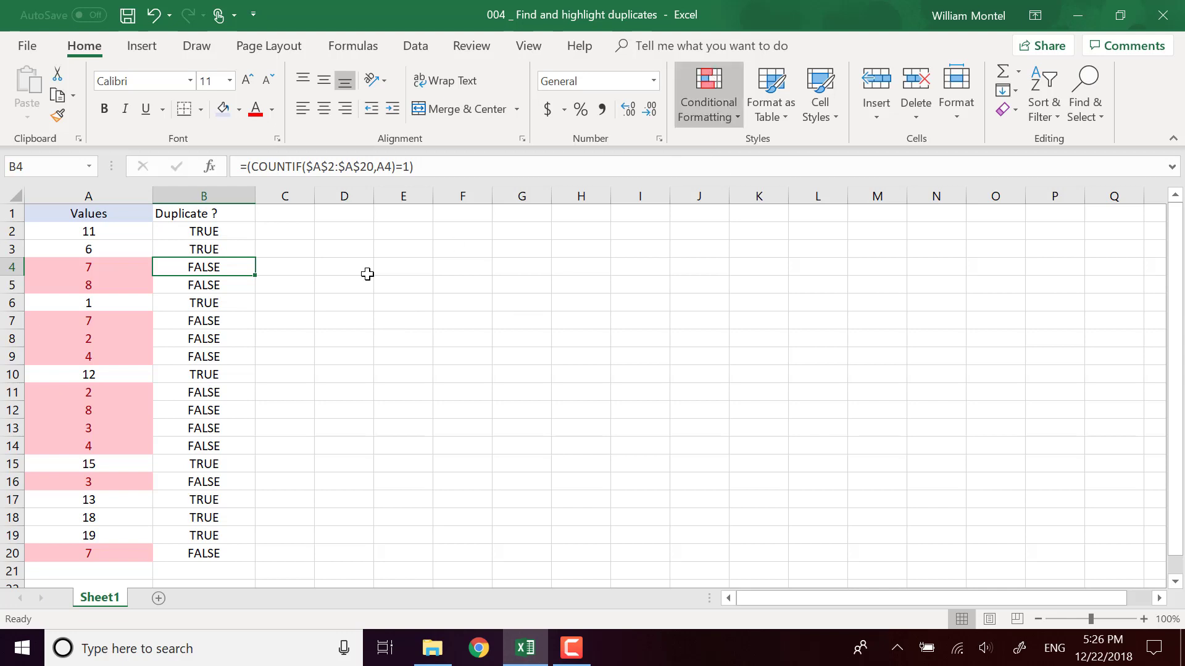
click(125, 219)
click(57, 115)
click(210, 212)
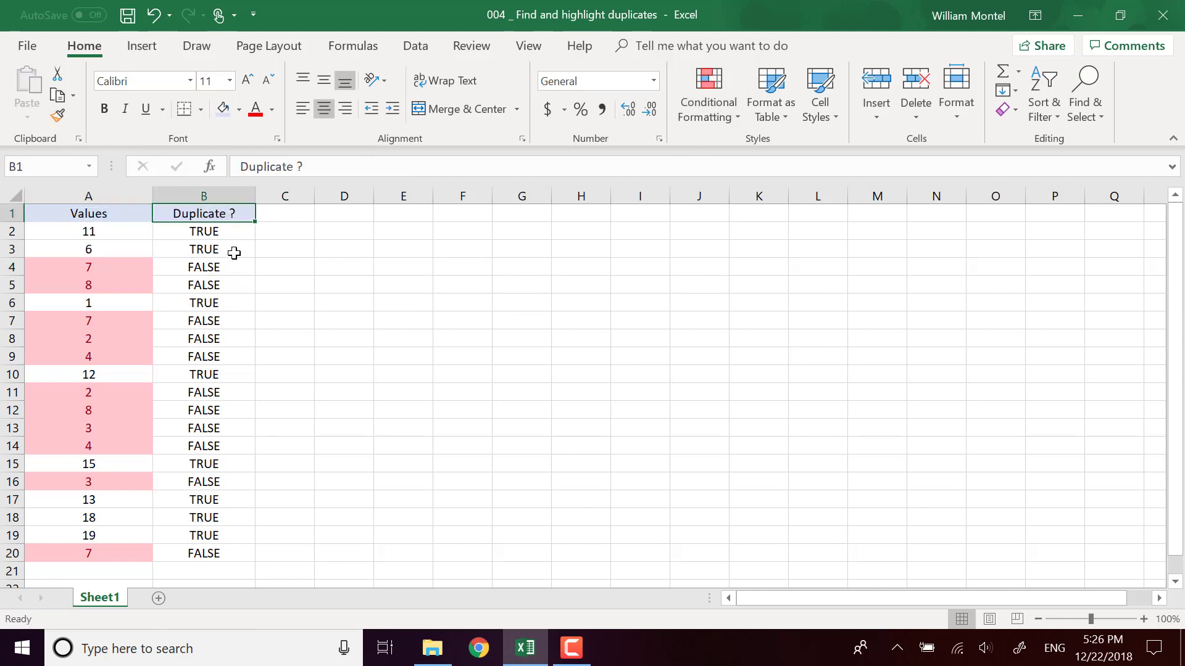
Step: Change the comparison in B2 to make the formula =(COUNTIF($A$2:$A$20,A2)<>1) and fill it down through B20
mouse_move(213, 231)
mouse_down()
mouse_move(238, 509)
mouse_move(205, 551)
mouse_up()
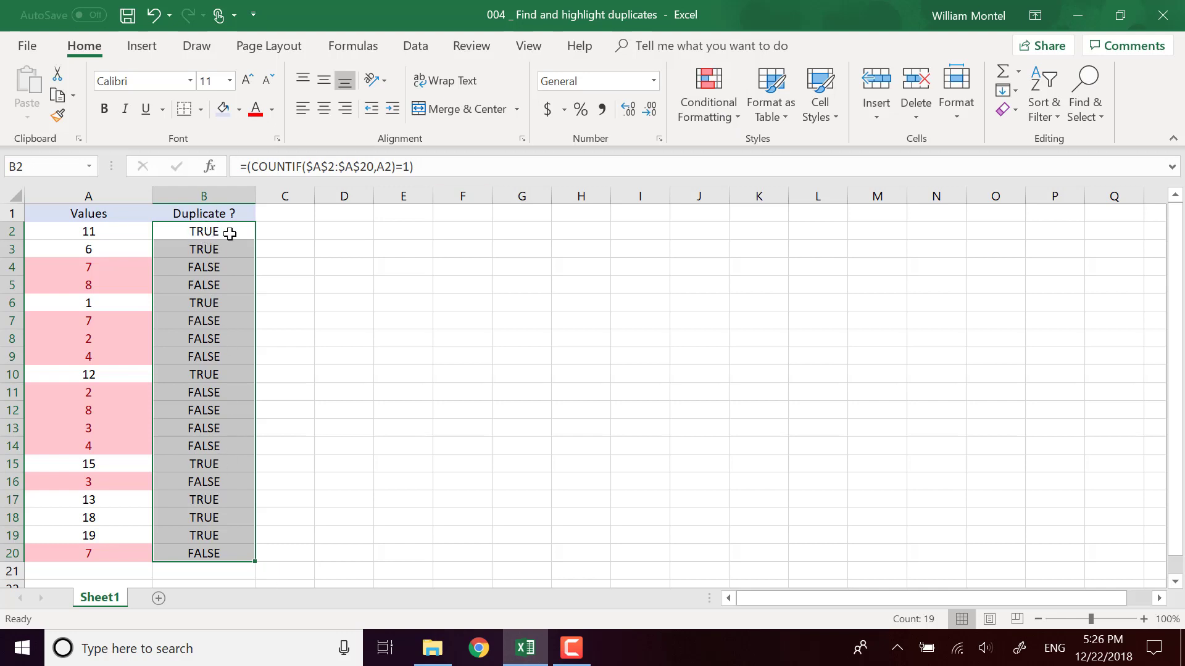
click(207, 232)
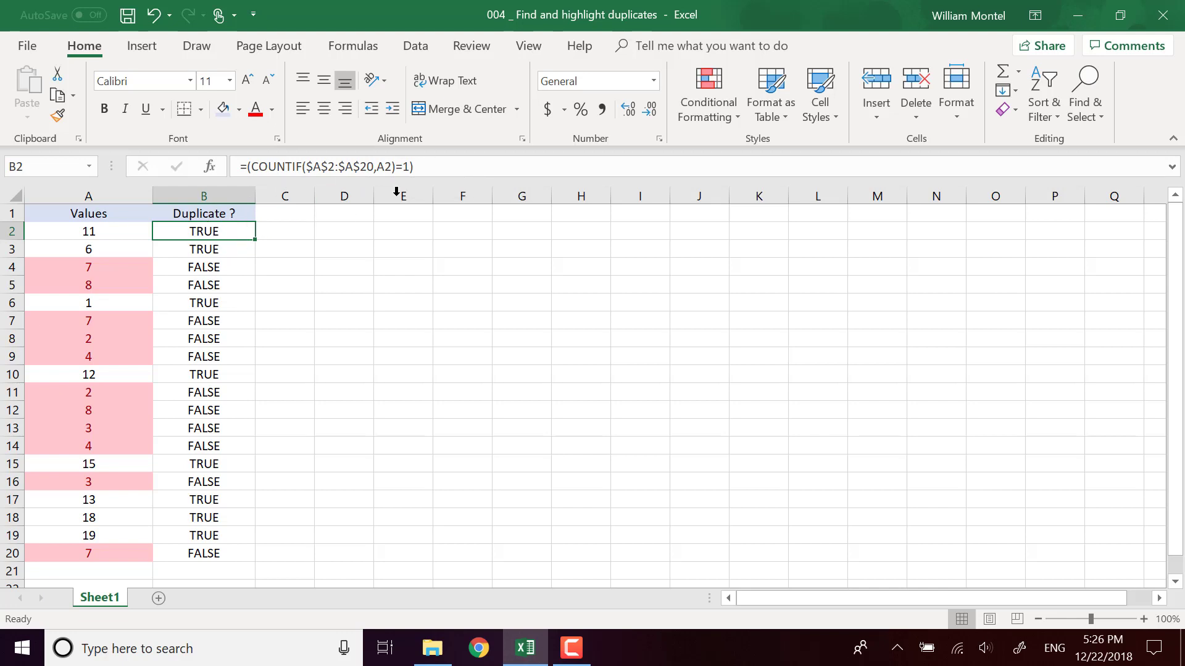
click(404, 166)
double_click(404, 166)
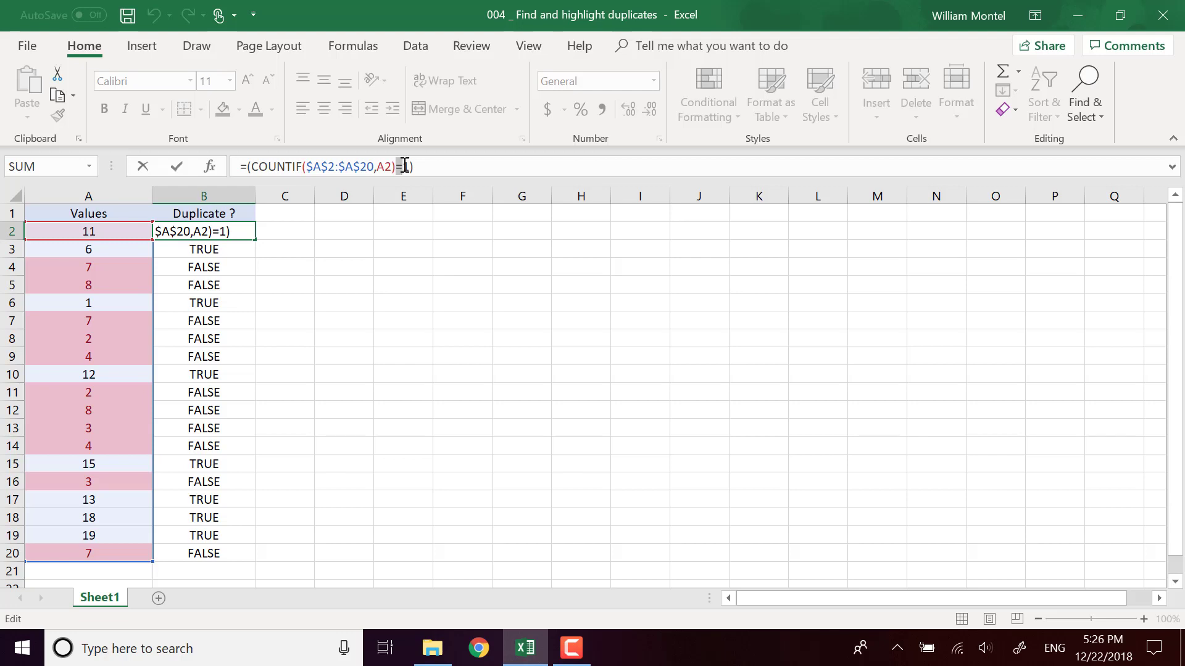
text(<>)
key(Return)
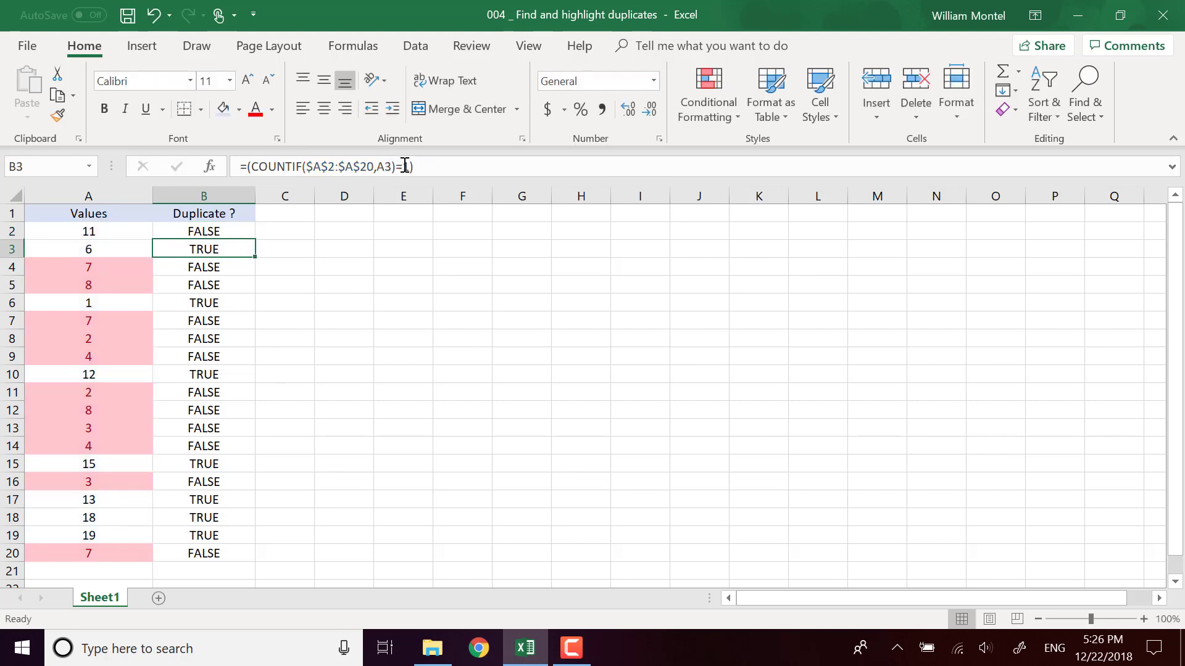
click(238, 232)
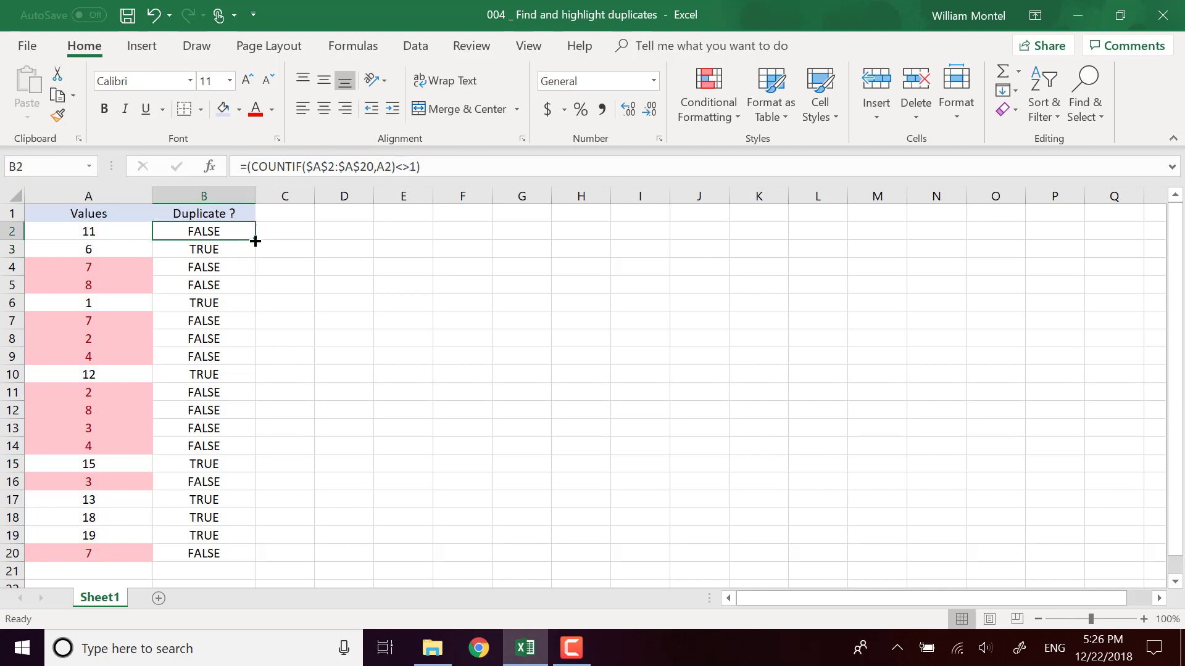
double_click(255, 240)
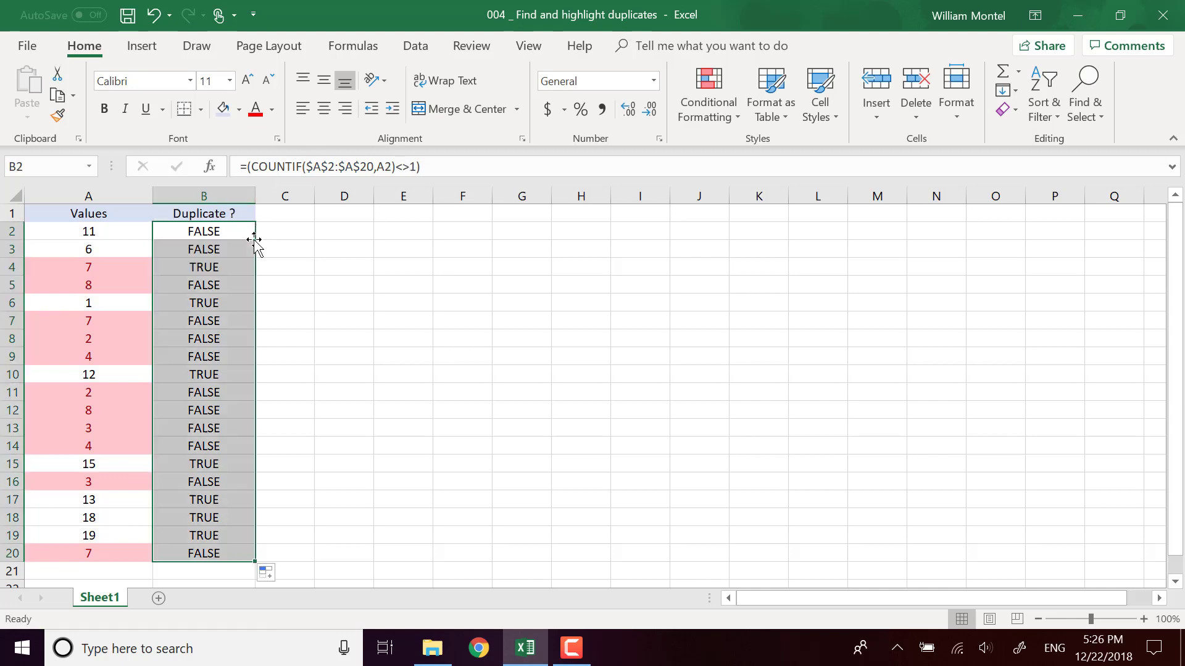
Step: Compare the duplicate results in column B with the highlighted values in column A, including rows 4 and 5
click(339, 291)
drag(223, 270, 198, 446)
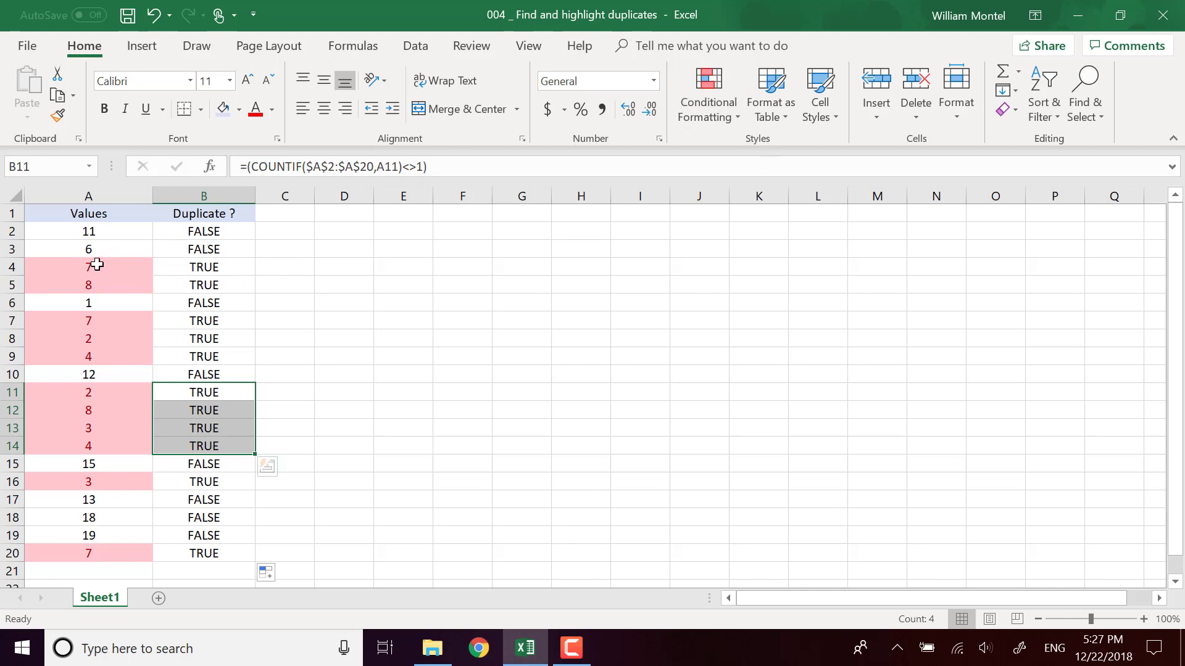
drag(96, 265, 94, 283)
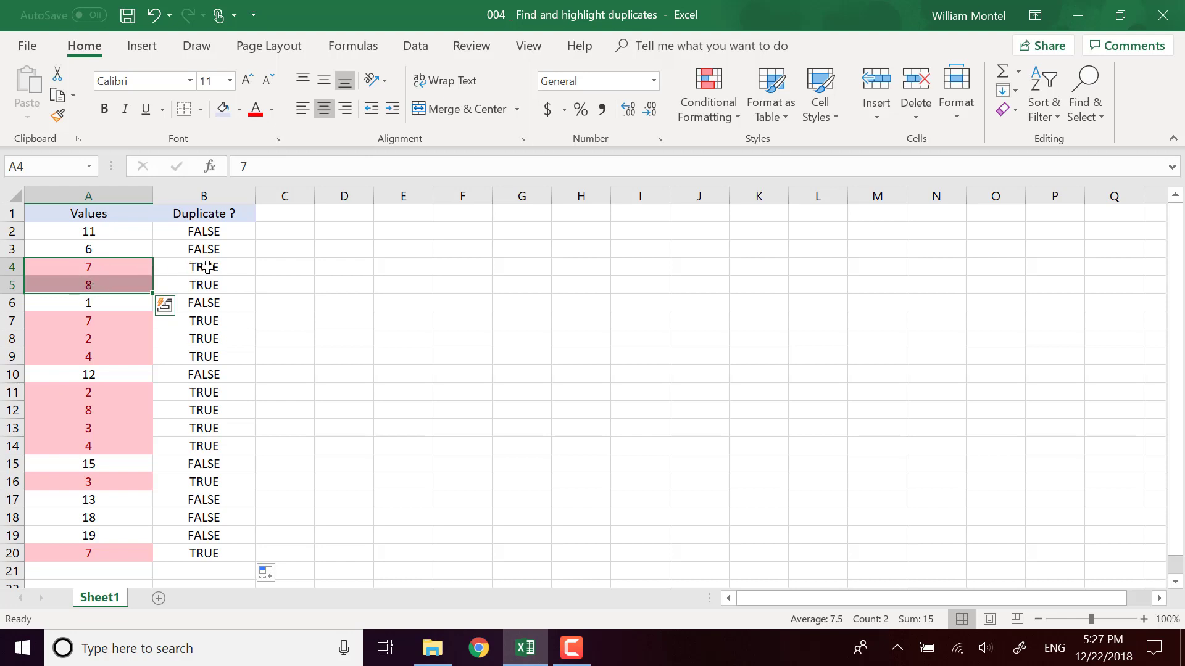
drag(203, 266, 210, 282)
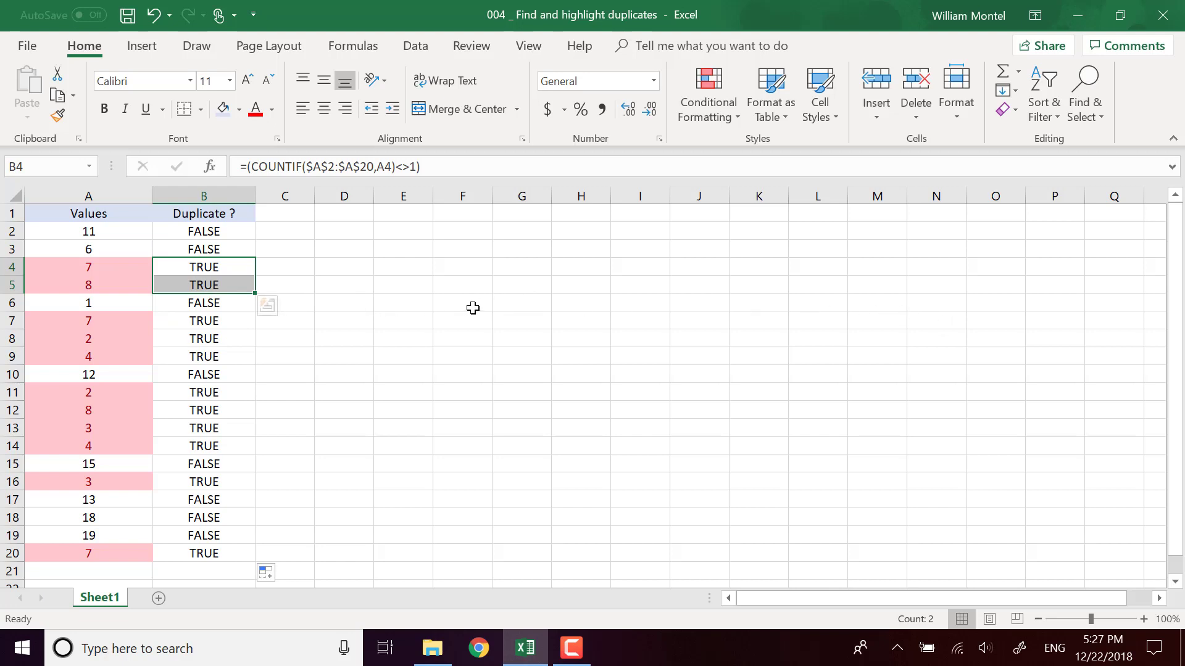
click(581, 290)
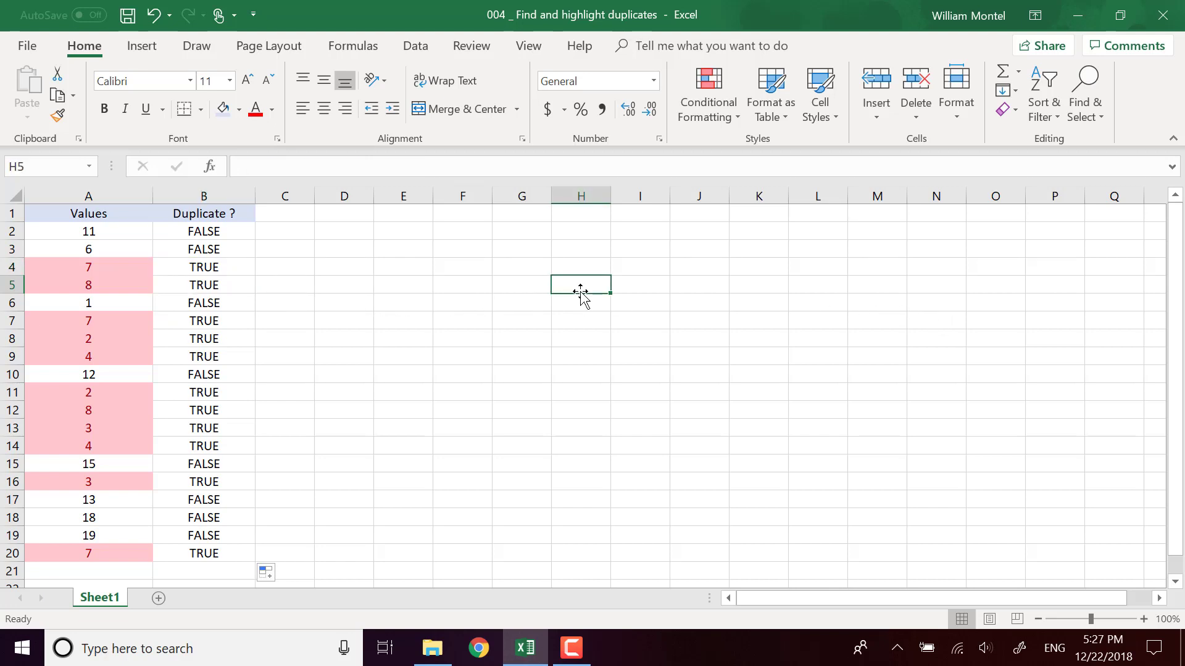